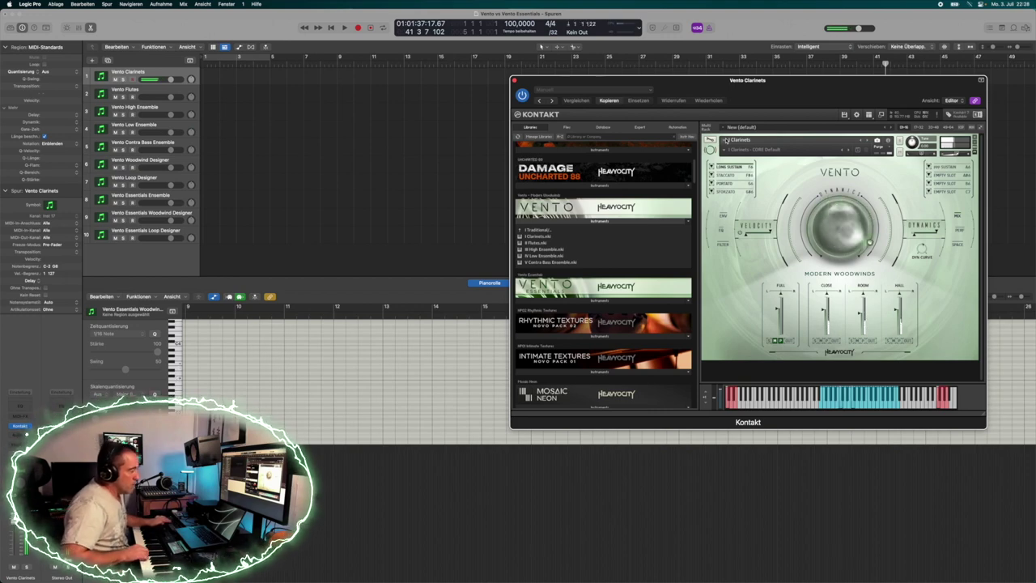
Select the clarinets' Staccato articulation, then change its repeater's repeat setting and accent pattern
{"action": "left_click", "coordinate": [728, 174]}
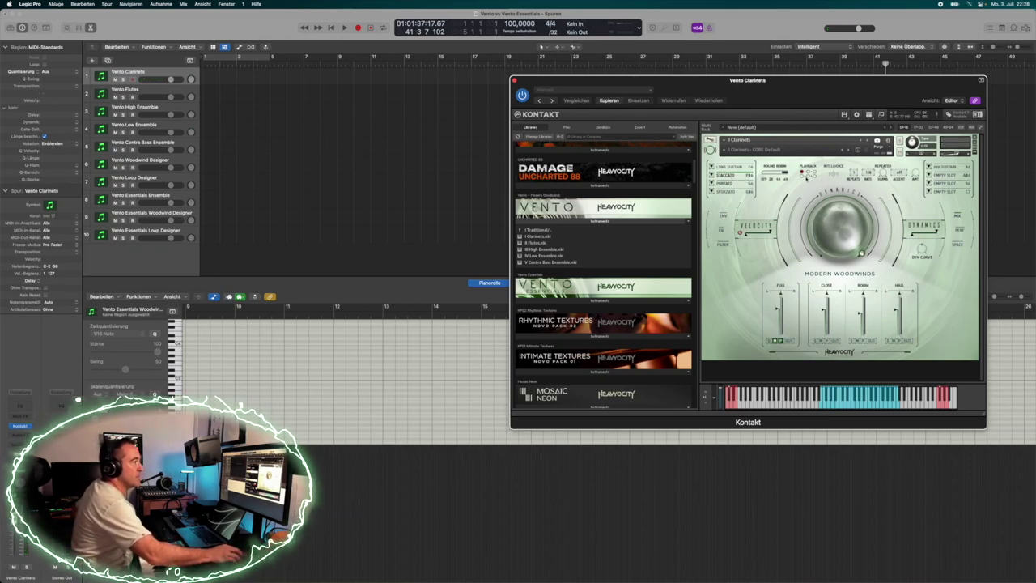
{"action": "left_click", "coordinate": [854, 177]}
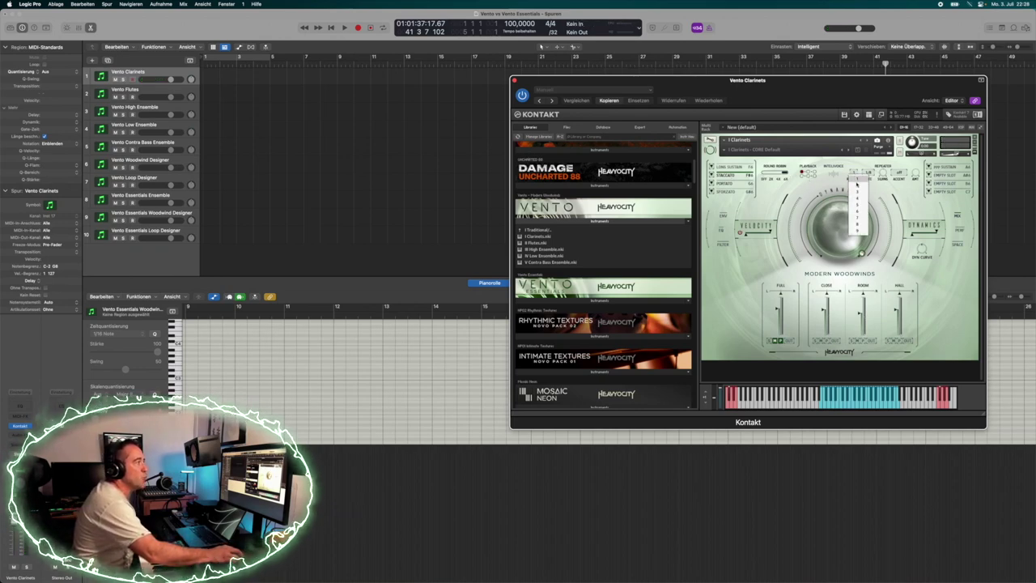
{"action": "left_click", "coordinate": [858, 204]}
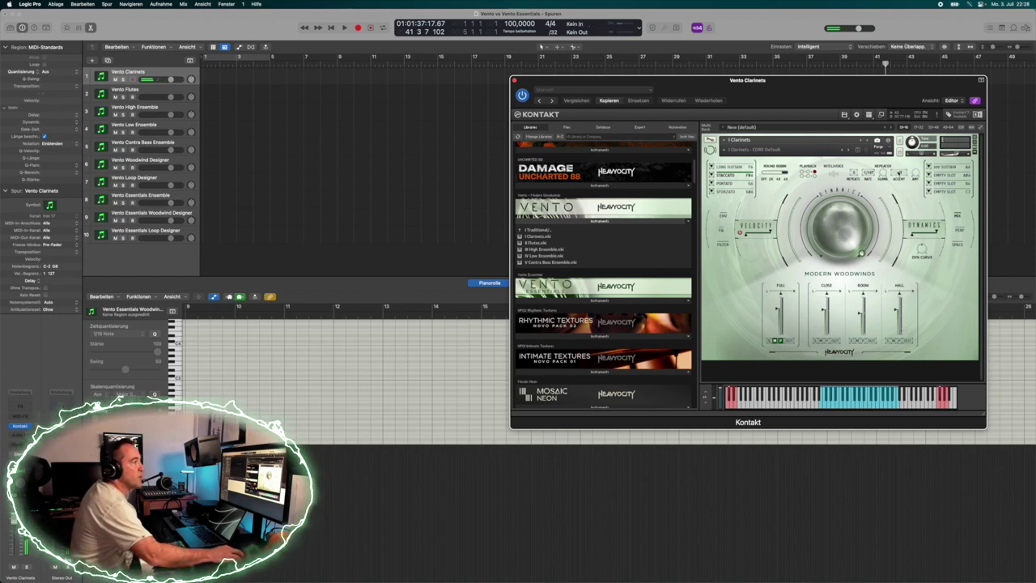
{"action": "left_click", "coordinate": [898, 173]}
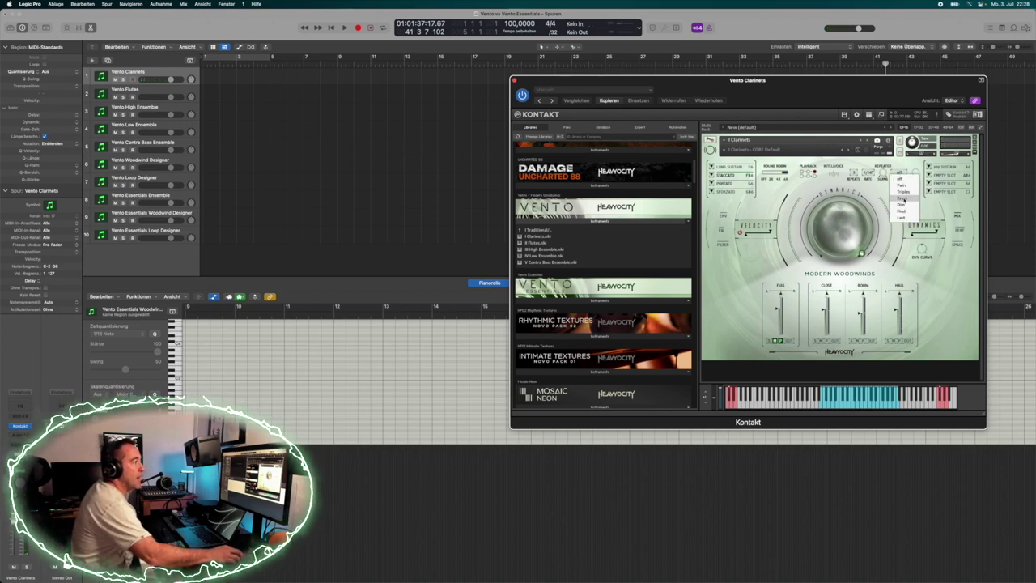
{"action": "left_click", "coordinate": [902, 198]}
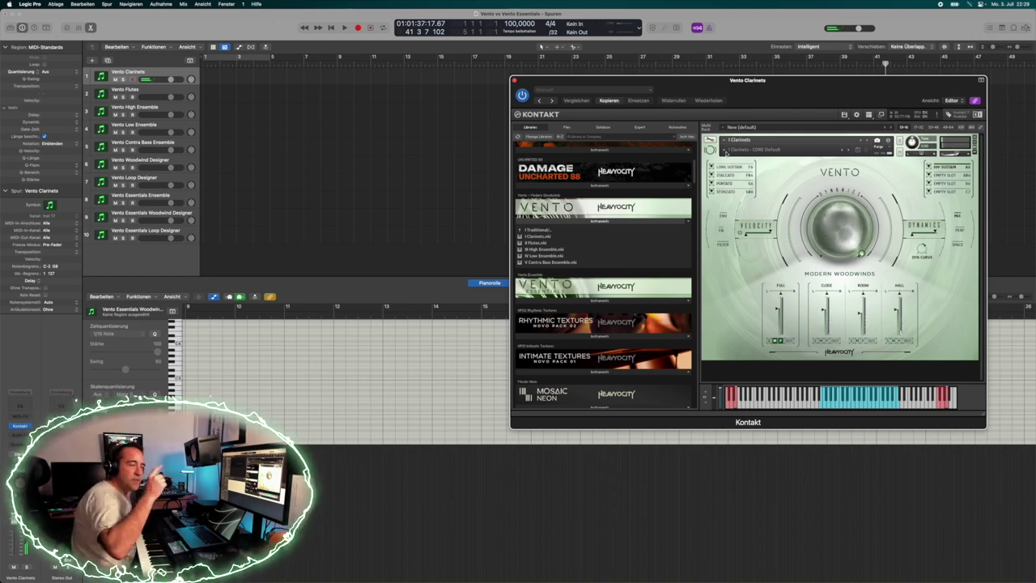
Load the extended snapshot I Clarinets - EXT I Default in the Vento Clarinets instrument
{"action": "left_click", "coordinate": [724, 151]}
{"action": "mouse_move", "coordinate": [738, 156]}
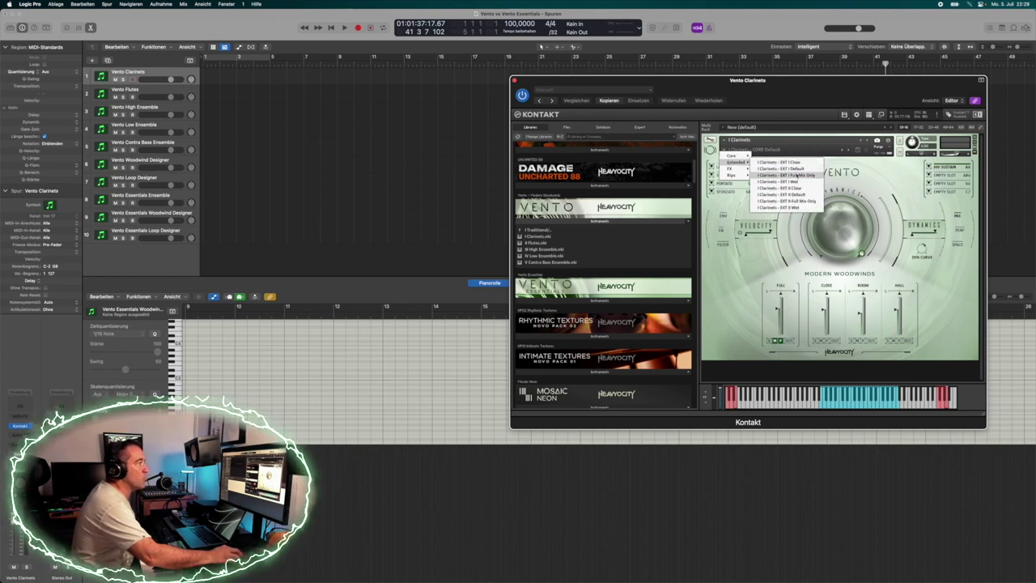
{"action": "left_click", "coordinate": [795, 168]}
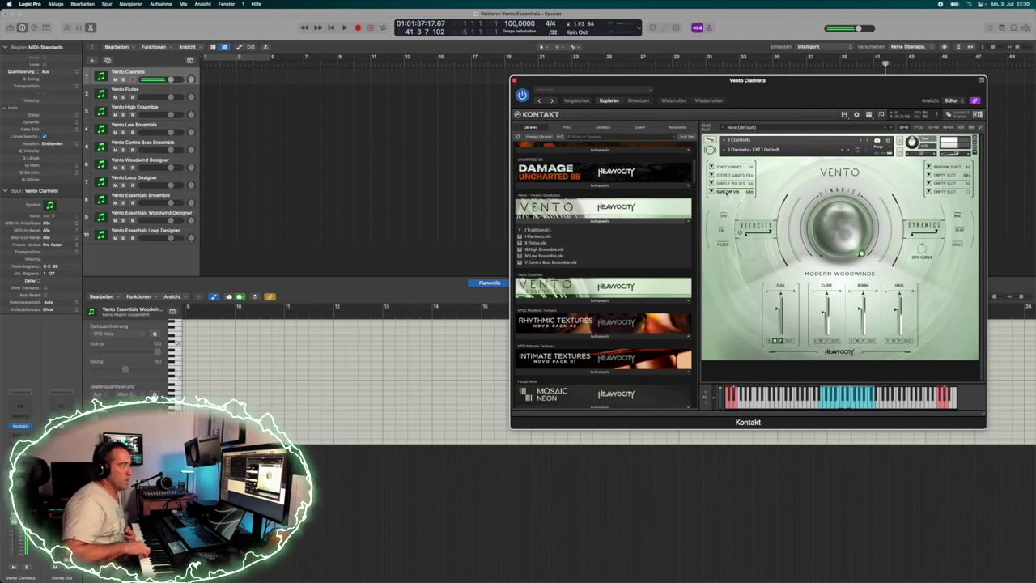
Load the snapshot I Clarinets - EXT II Default and audition its minor chords and octave chords articulations
{"action": "left_click", "coordinate": [726, 151]}
{"action": "mouse_move", "coordinate": [736, 162]}
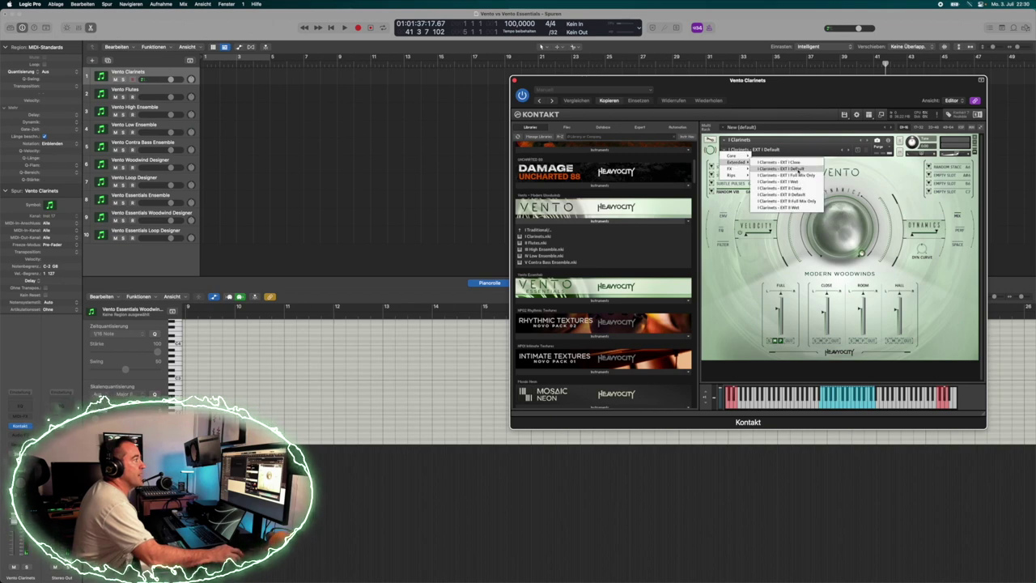
{"action": "left_click", "coordinate": [778, 194]}
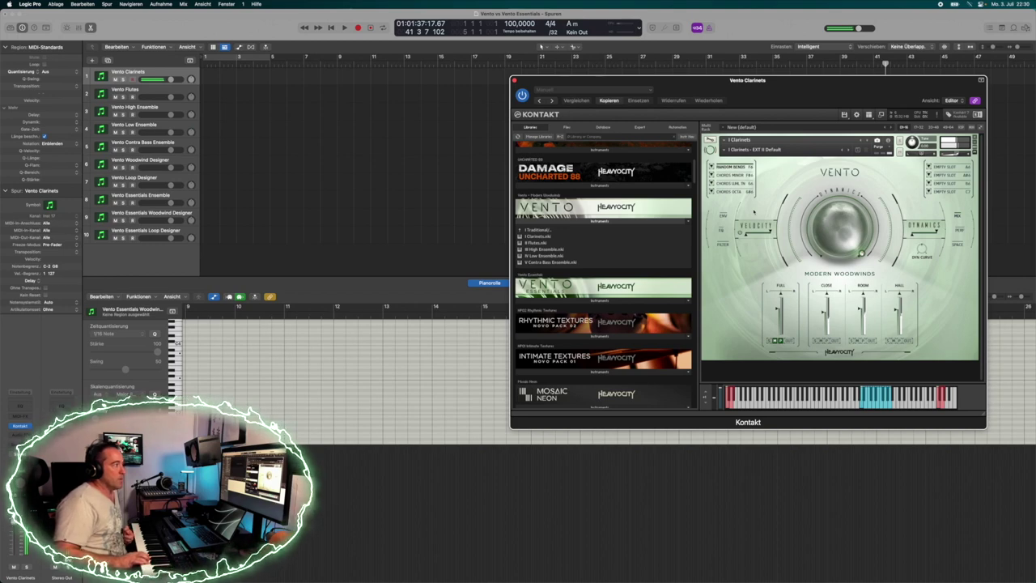
{"action": "left_click", "coordinate": [736, 175]}
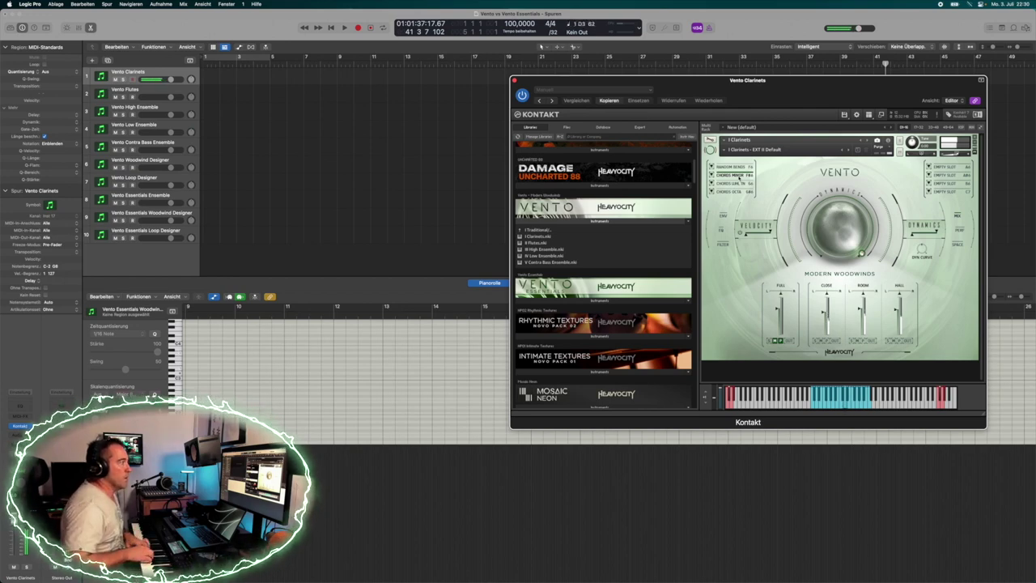
{"action": "left_click", "coordinate": [736, 191]}
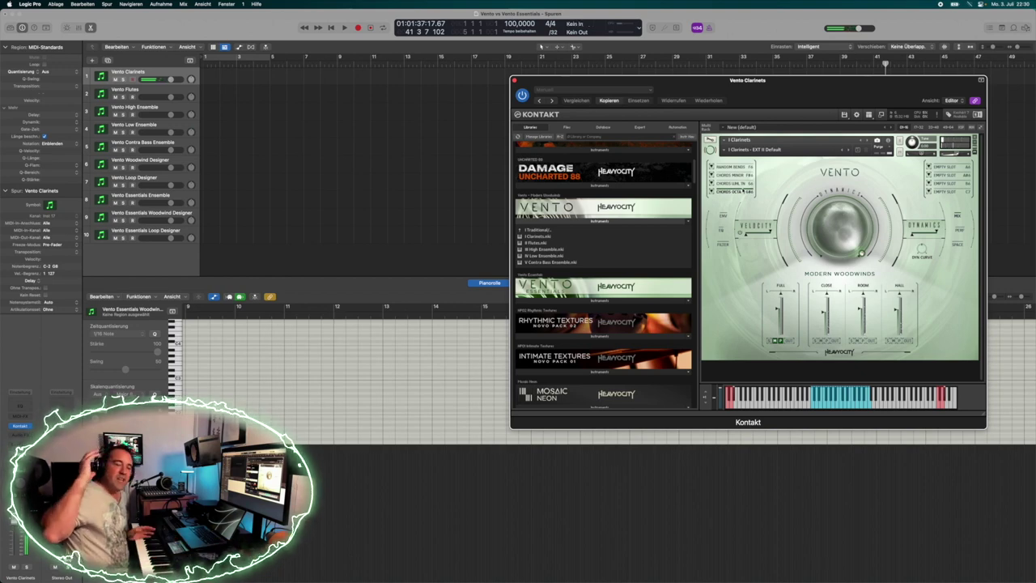
Load the effects snapshot I Clarinets - FX Default in the Vento Clarinets instrument
{"action": "left_click", "coordinate": [726, 152]}
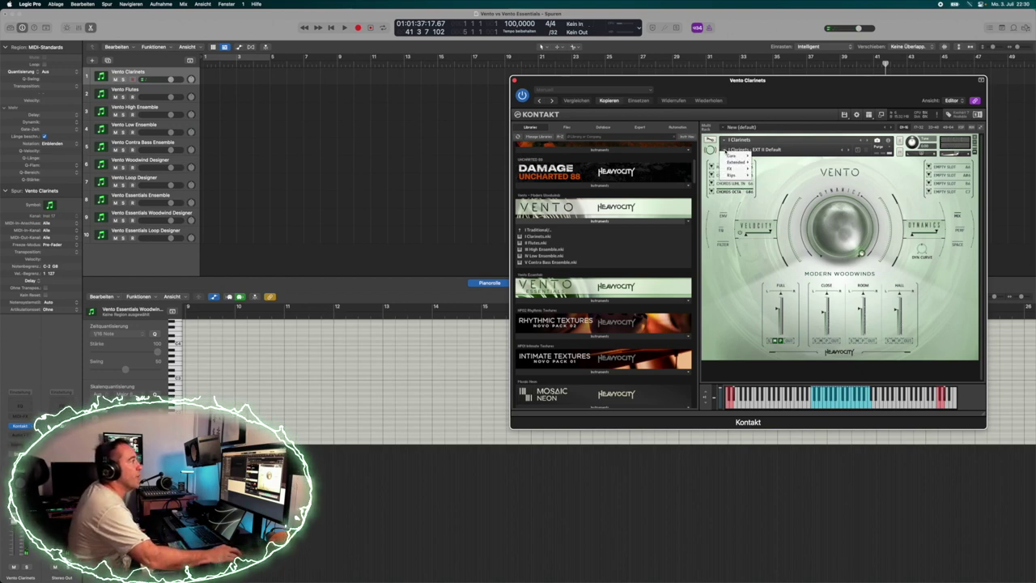
{"action": "mouse_move", "coordinate": [735, 170]}
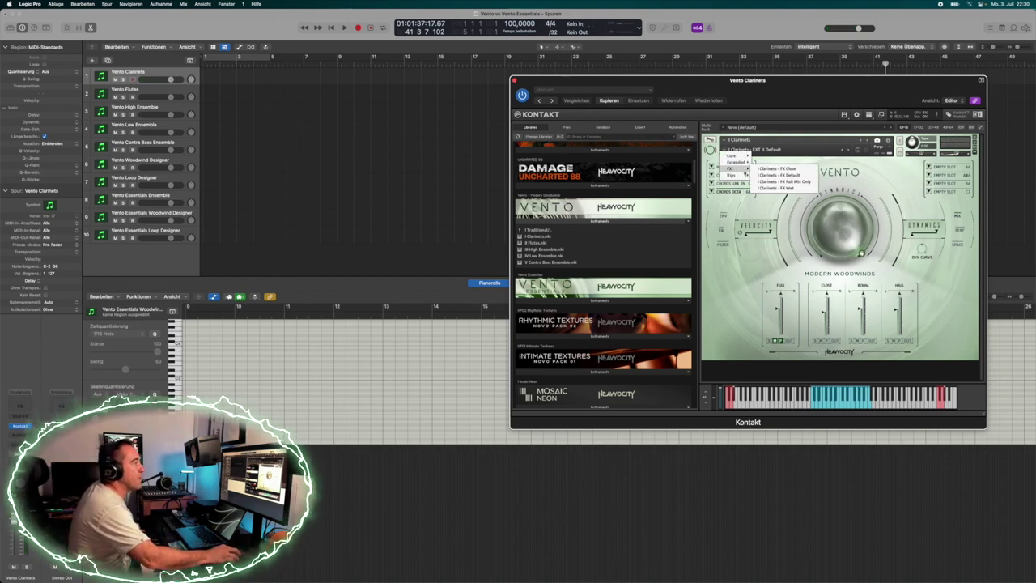
{"action": "left_click", "coordinate": [797, 176]}
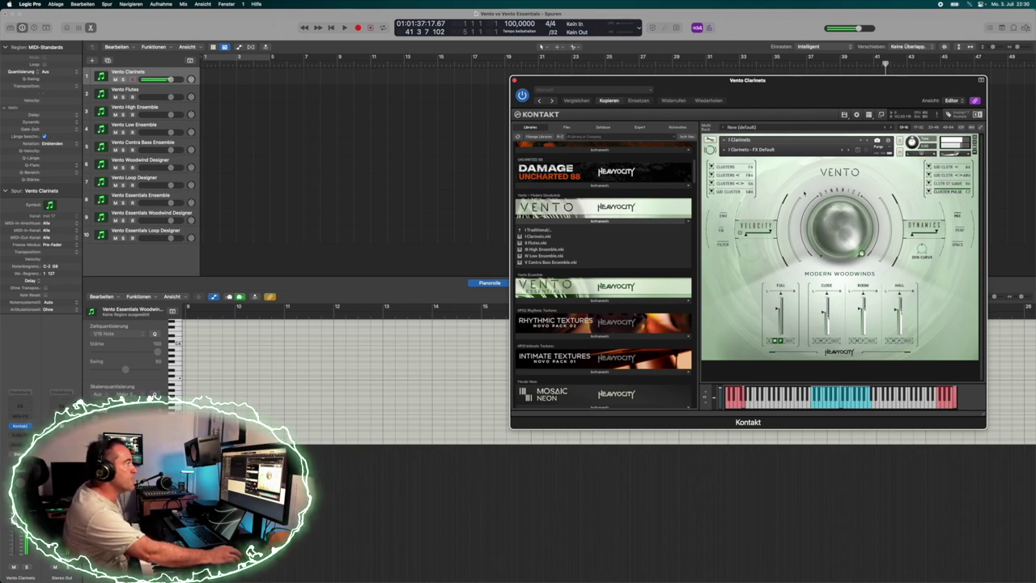
Load the rips snapshot I Clarinets - RIPS Default in the Vento Clarinets instrument
{"action": "left_click", "coordinate": [726, 152]}
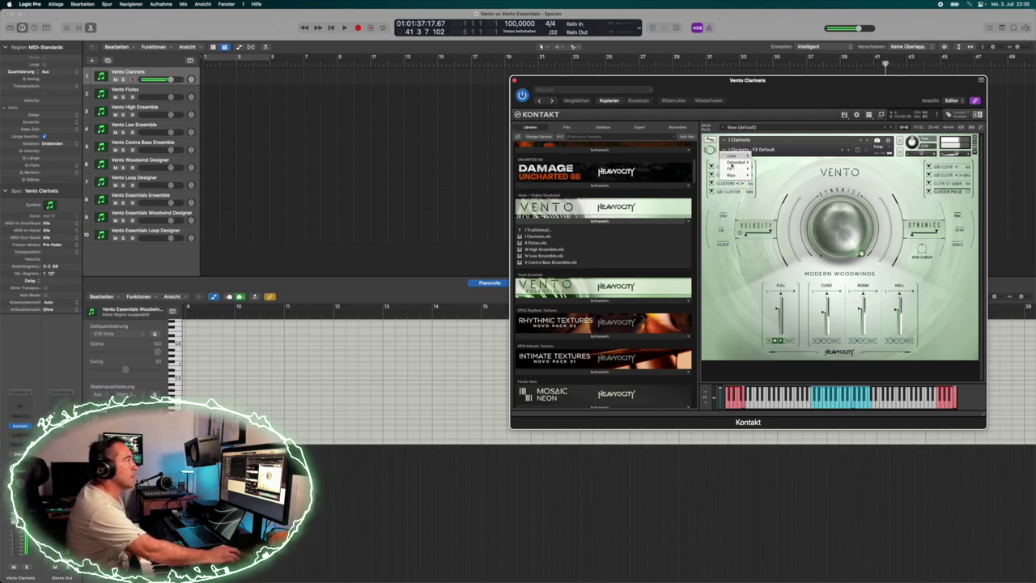
{"action": "mouse_move", "coordinate": [732, 168]}
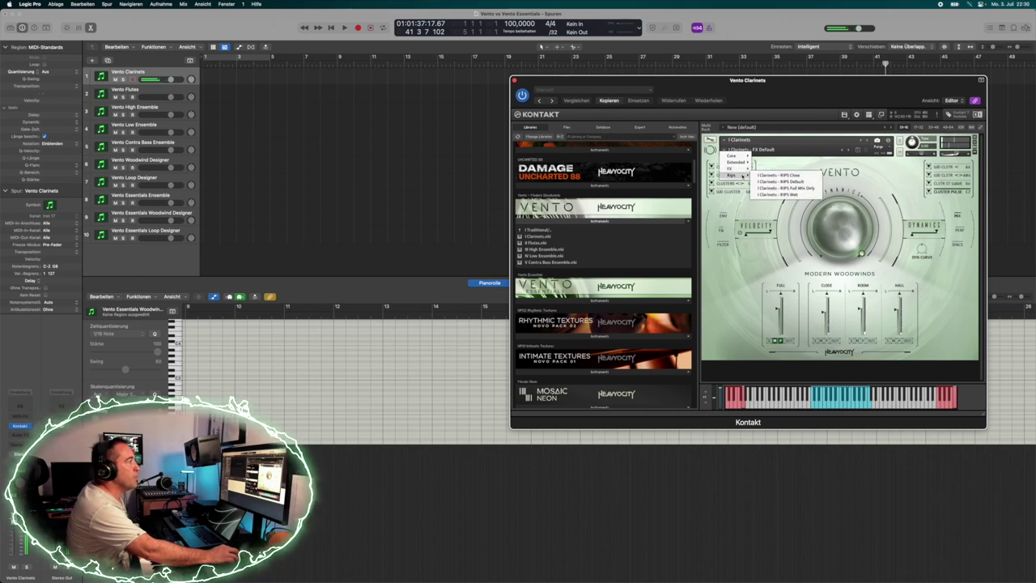
{"action": "left_click", "coordinate": [788, 181]}
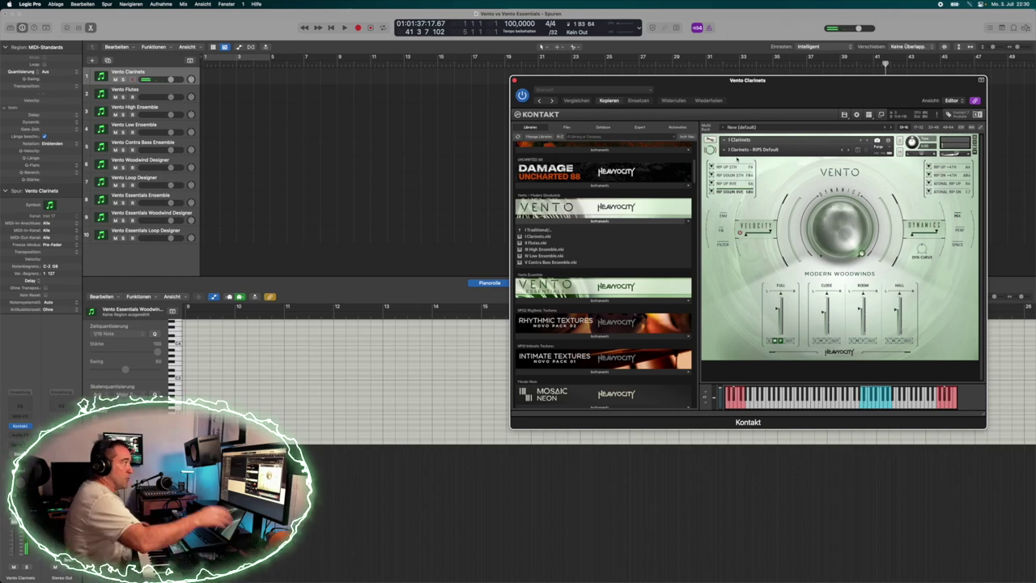
On the Vento Flutes track, load the snapshot II Flutes - CORE I Default and choose an articulation to audition
{"action": "left_click", "coordinate": [153, 92]}
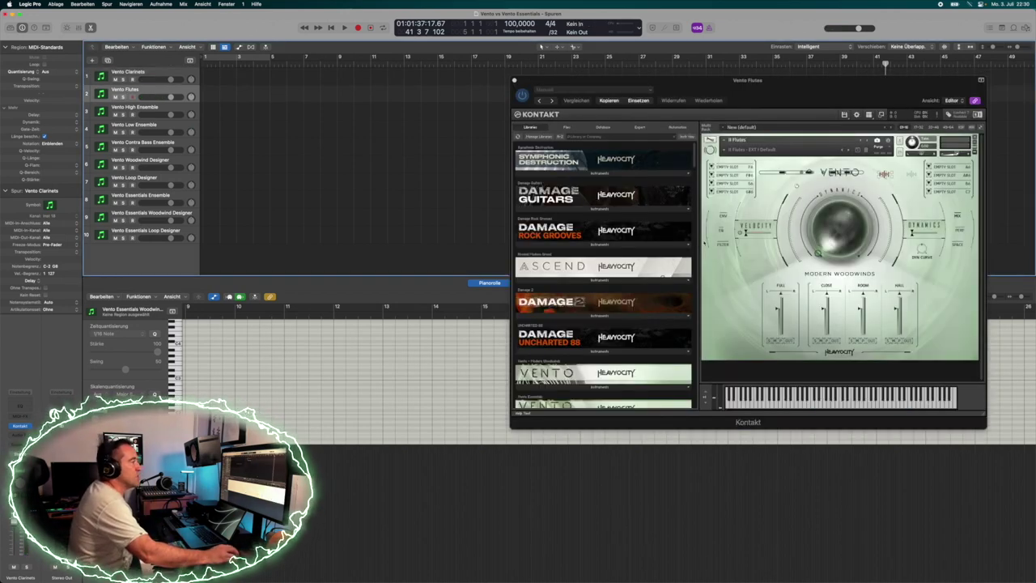
{"action": "left_click", "coordinate": [724, 152]}
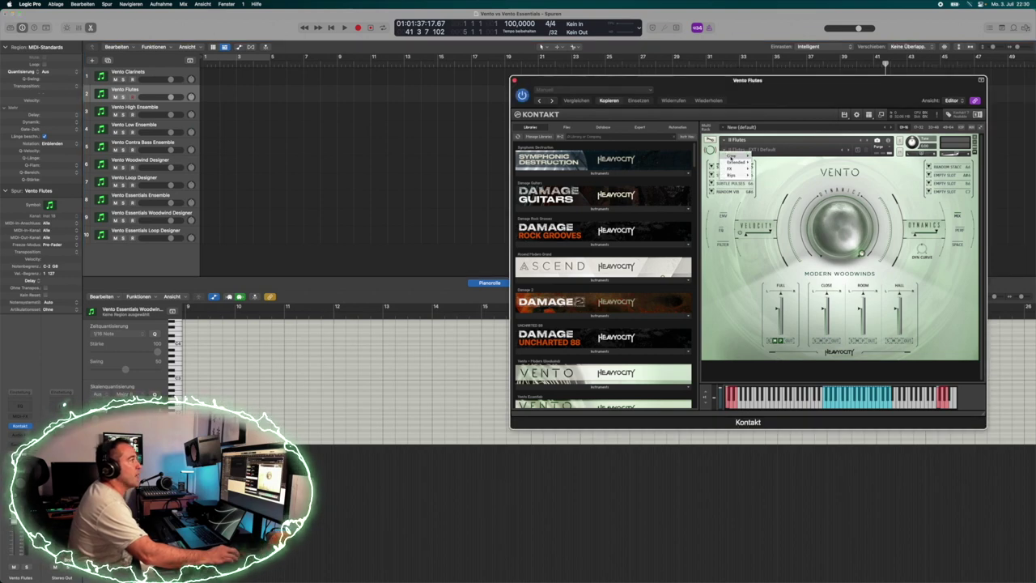
{"action": "mouse_move", "coordinate": [733, 156]}
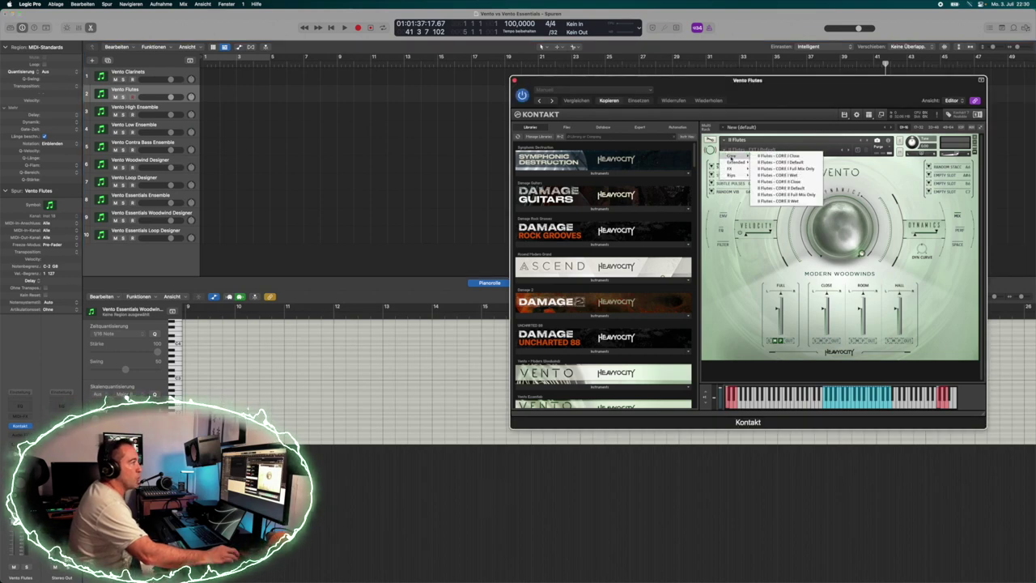
{"action": "left_click", "coordinate": [801, 163]}
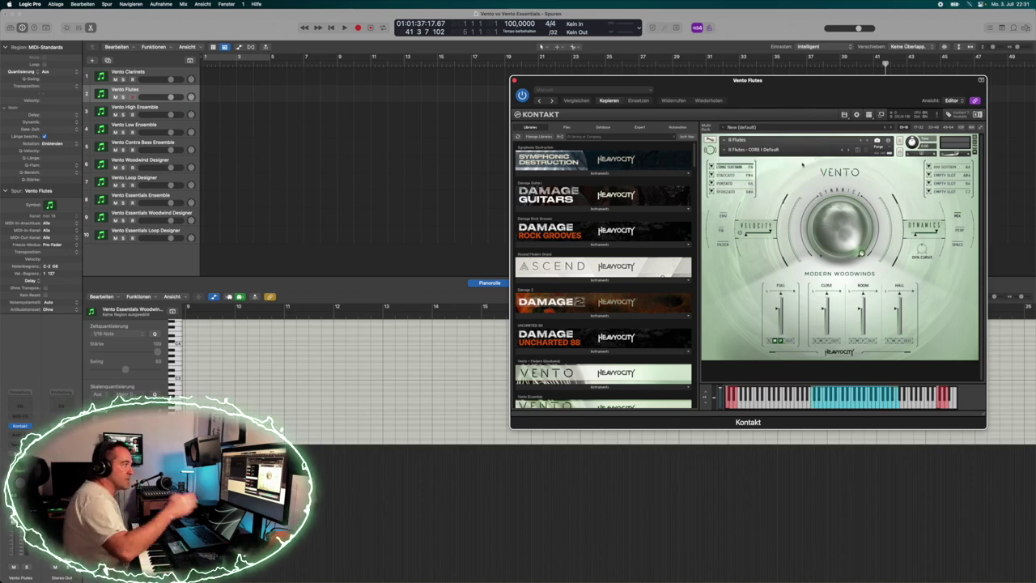
{"action": "left_click", "coordinate": [732, 168]}
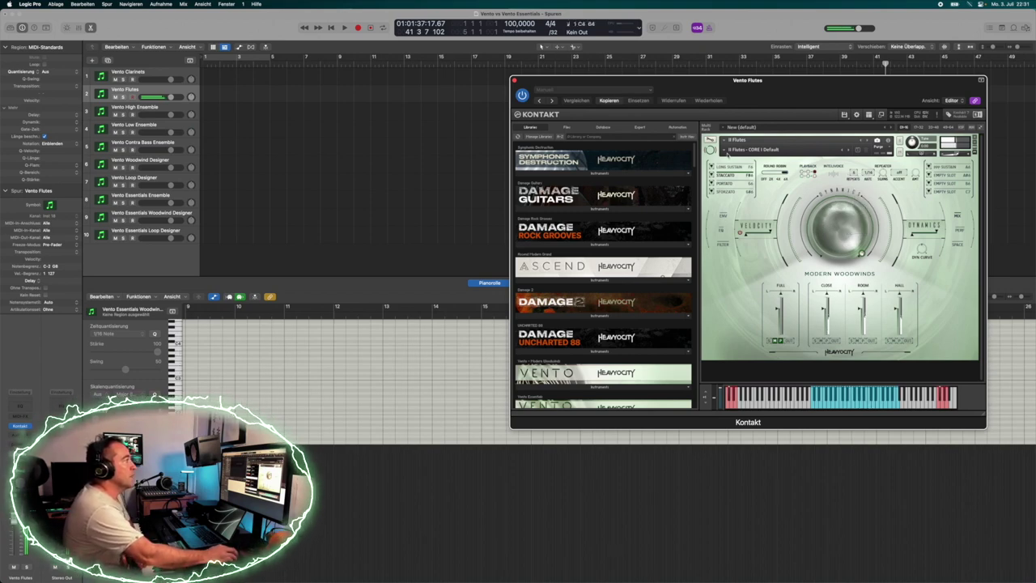
Load the snapshot II Flutes - CORE II Default and look through the flutes' other snapshot categories
{"action": "left_click", "coordinate": [728, 150]}
{"action": "mouse_move", "coordinate": [734, 156]}
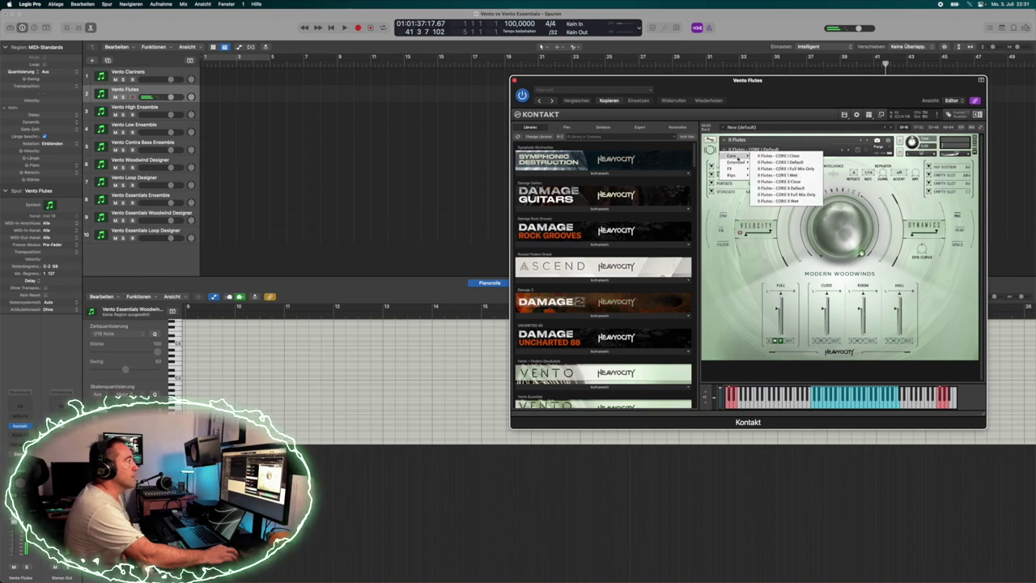
{"action": "left_click", "coordinate": [783, 187]}
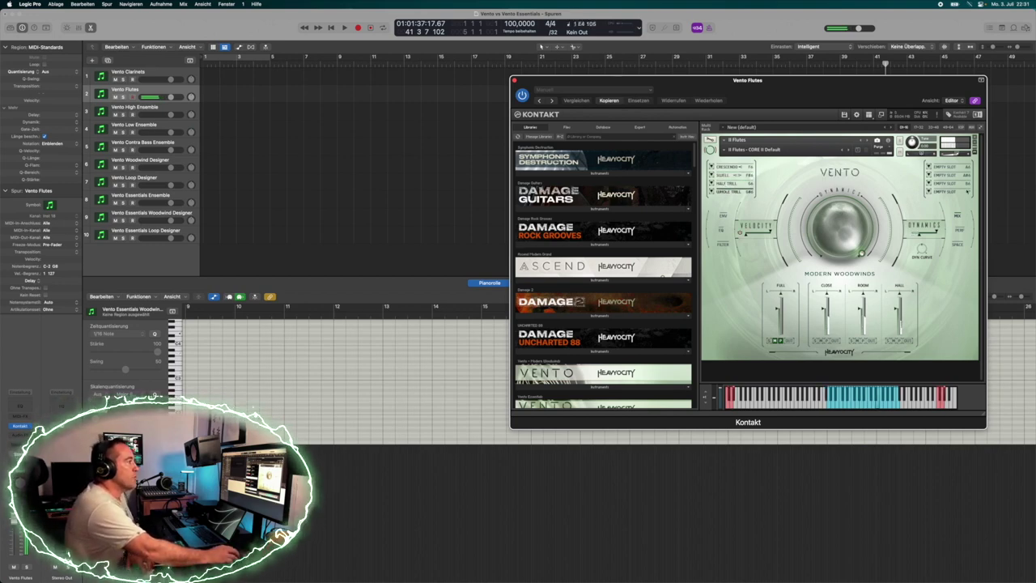
{"action": "left_click", "coordinate": [733, 149]}
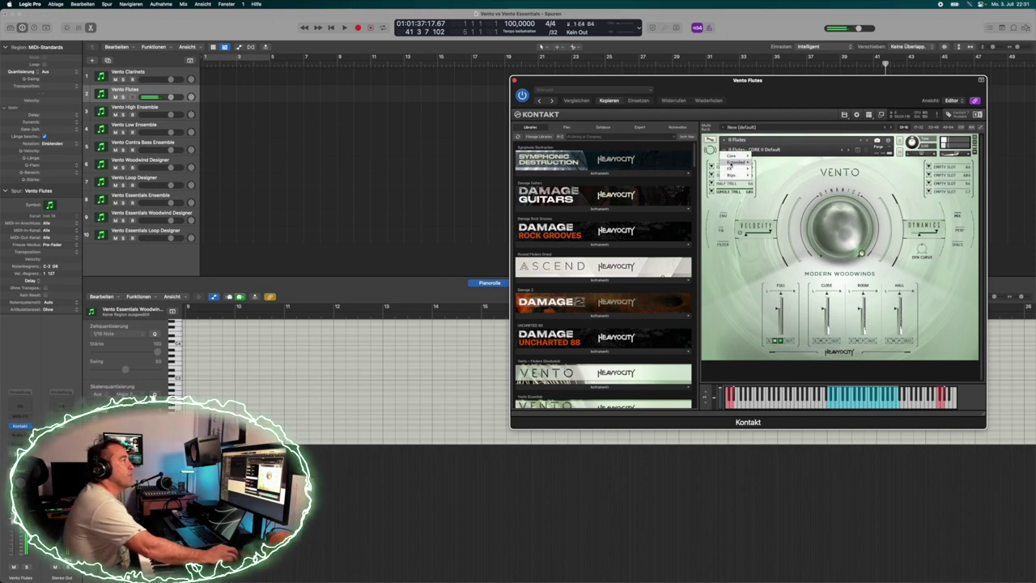
{"action": "mouse_move", "coordinate": [732, 162]}
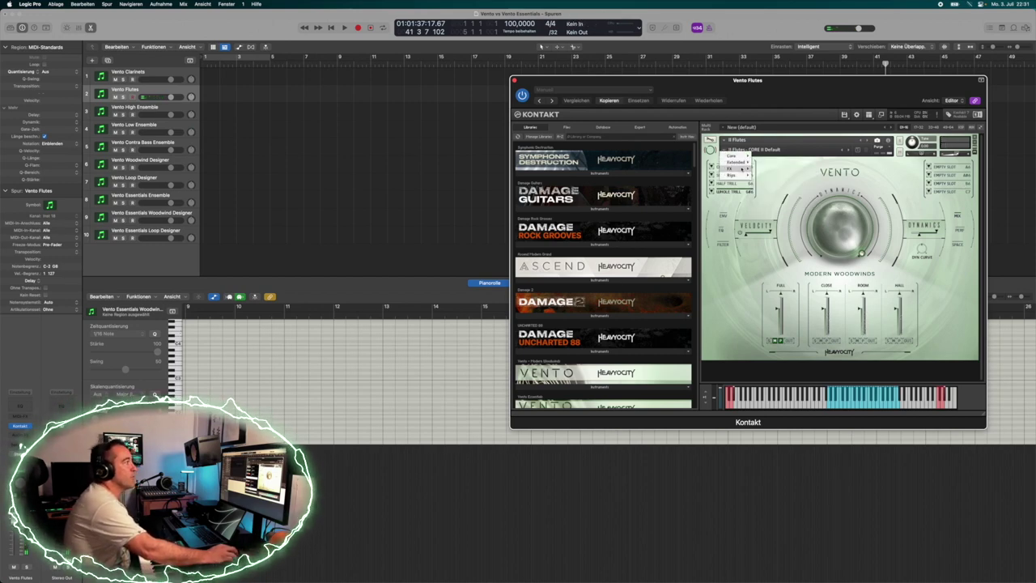
Switch to the Vento High Ensemble track and select its Staccato articulation
{"action": "left_click", "coordinate": [151, 112]}
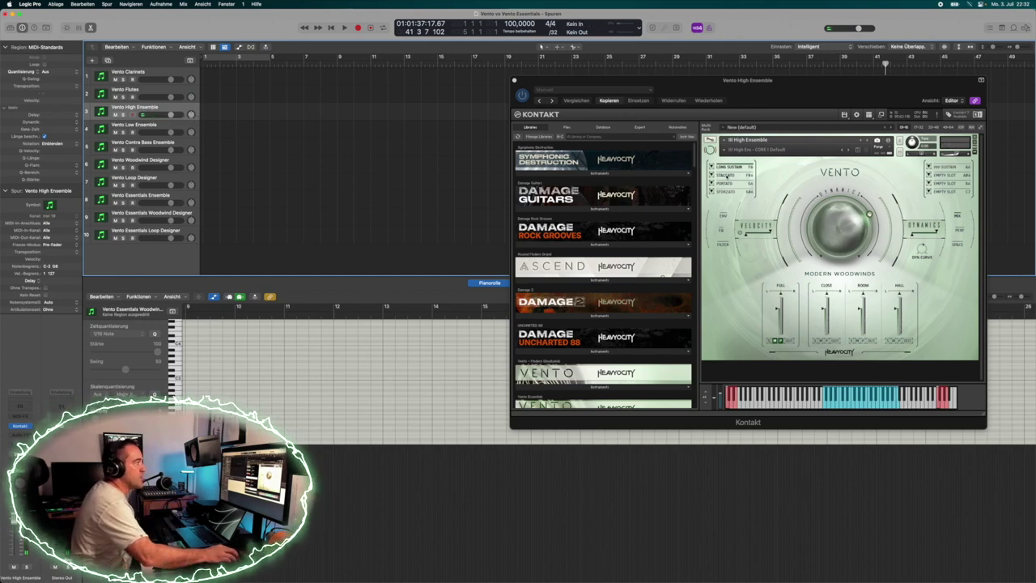
{"action": "left_click", "coordinate": [726, 176]}
Load the High Ensemble's CORE II Default snapshot and select its Swell articulation
{"action": "left_click", "coordinate": [722, 154]}
{"action": "mouse_move", "coordinate": [735, 155]}
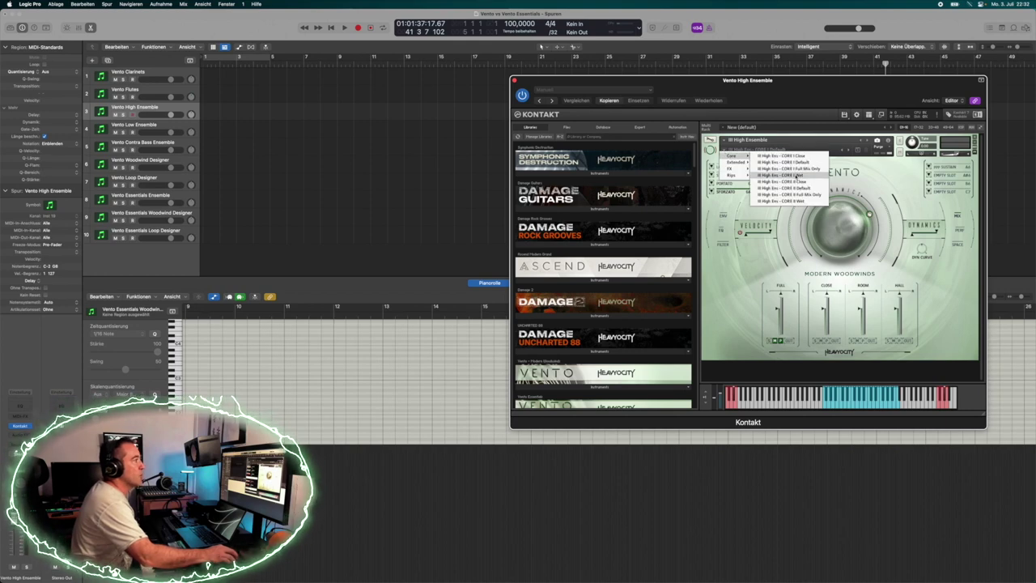
{"action": "left_click", "coordinate": [786, 187]}
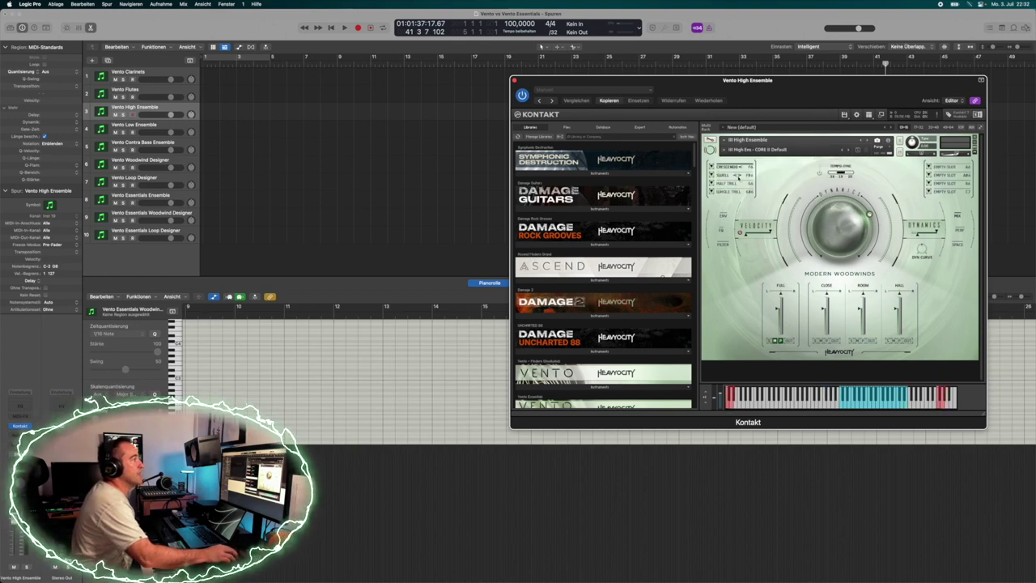
{"action": "left_click", "coordinate": [727, 175]}
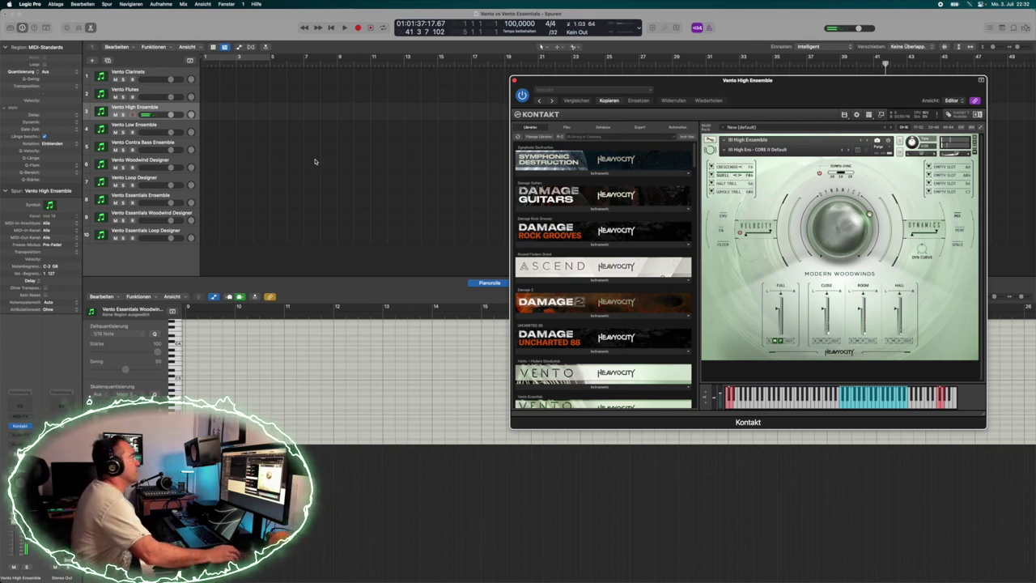
On the Vento Low Ensemble track, load the extended snapshot IV Low Ens - EXT I Default
{"action": "left_click", "coordinate": [148, 128]}
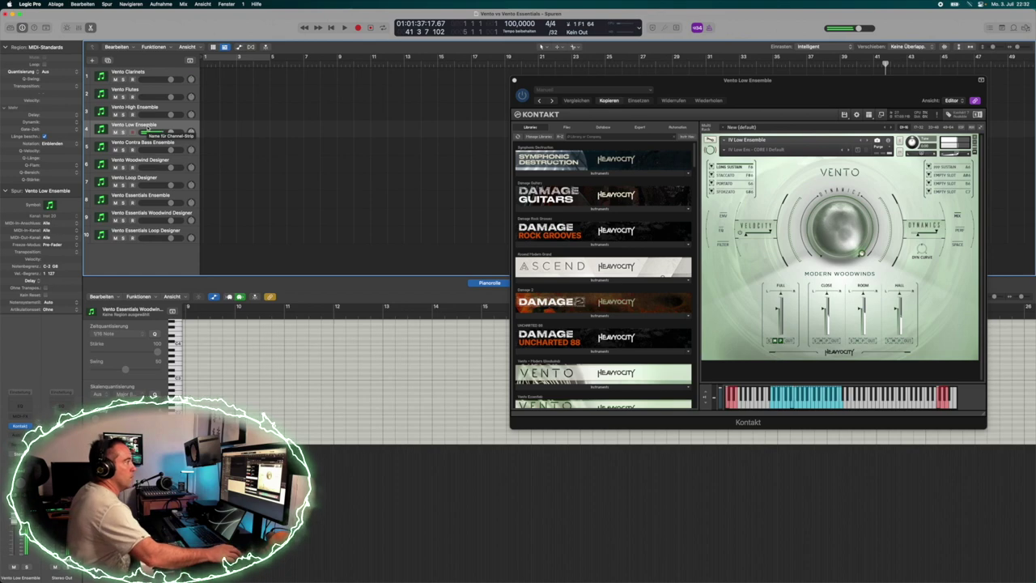
{"action": "left_click", "coordinate": [726, 151]}
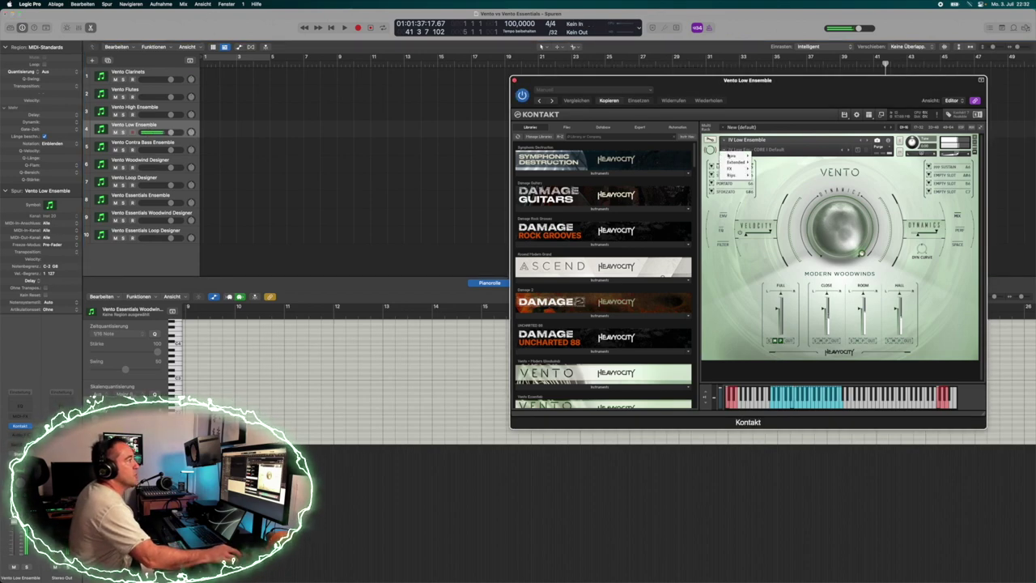
{"action": "mouse_move", "coordinate": [736, 161]}
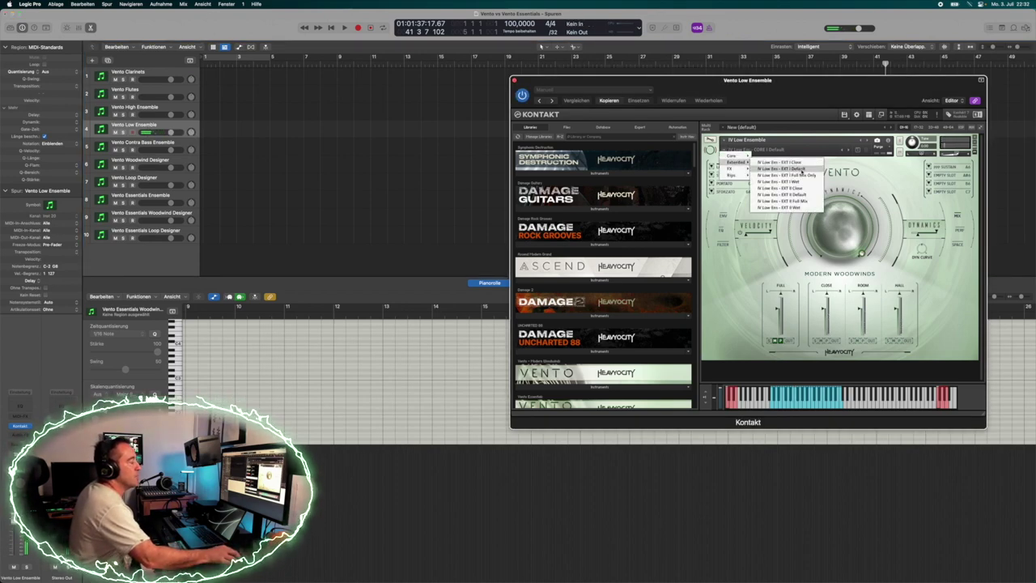
{"action": "left_click", "coordinate": [801, 169]}
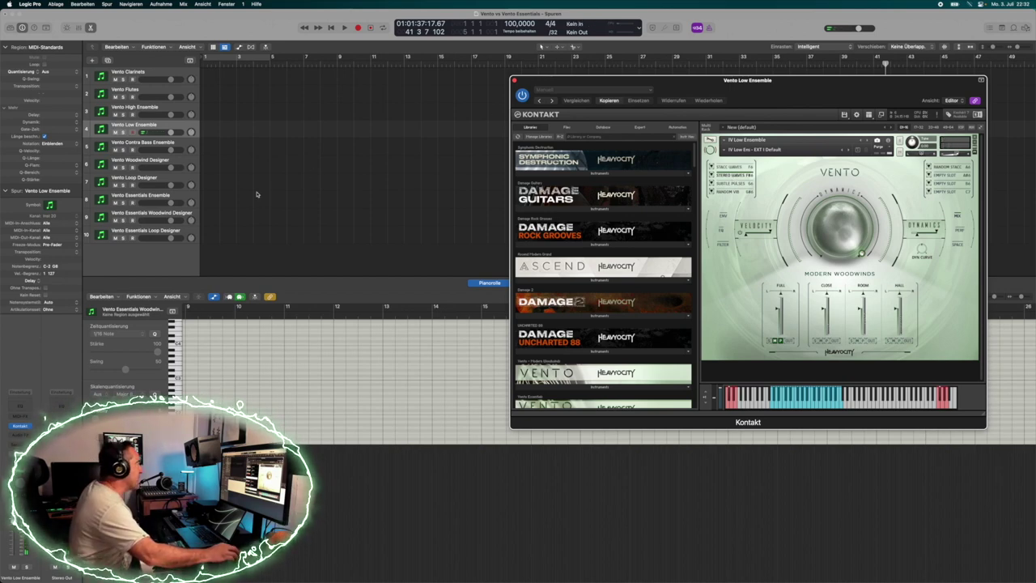
Switch to the Vento Contra Bass Ensemble track, select its Staccato articulation and set the repeater rate to 1/16T
{"action": "left_click", "coordinate": [155, 147]}
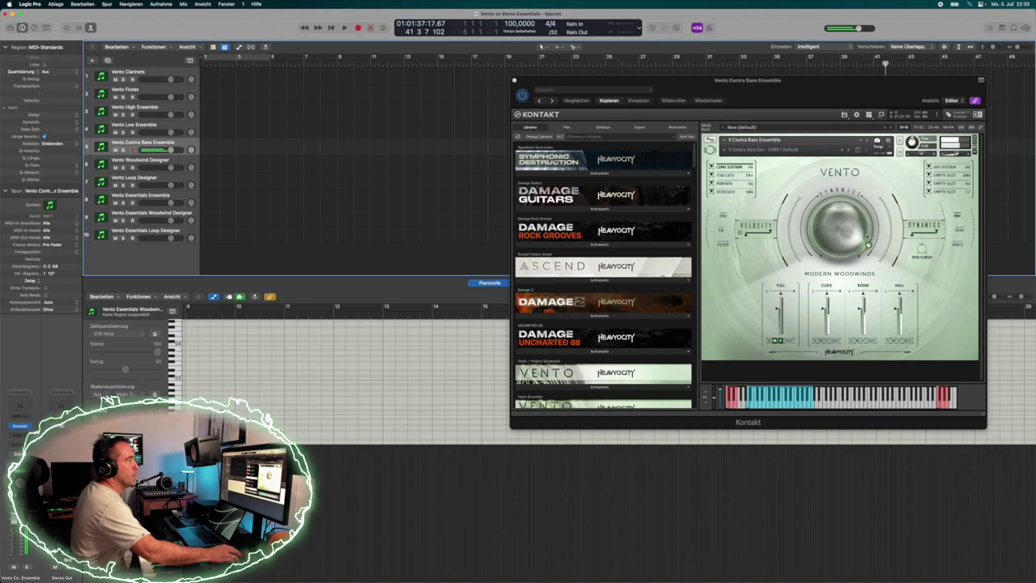
{"action": "left_click", "coordinate": [733, 180]}
{"action": "mouse_move", "coordinate": [819, 183]}
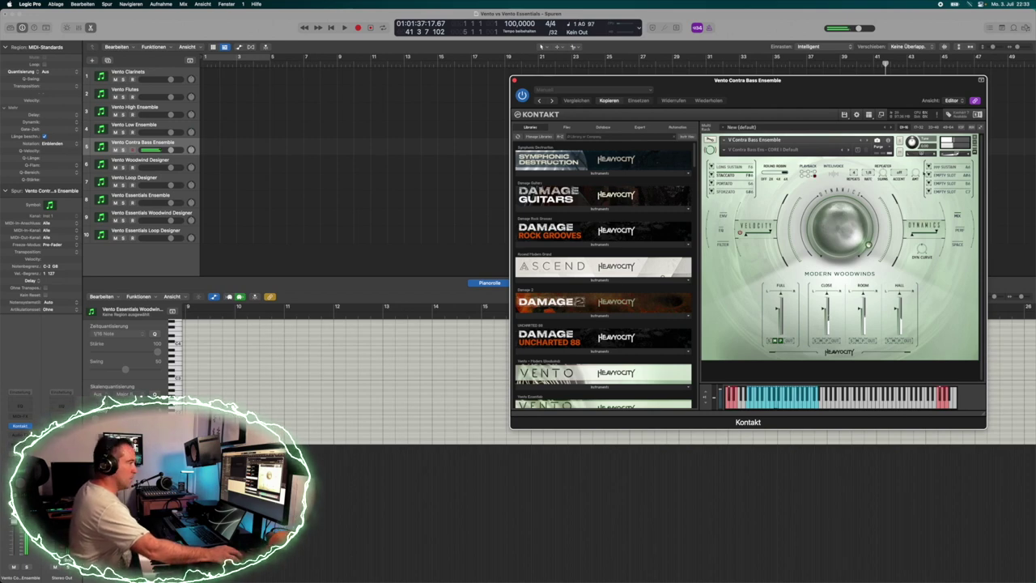
{"action": "left_click", "coordinate": [869, 173]}
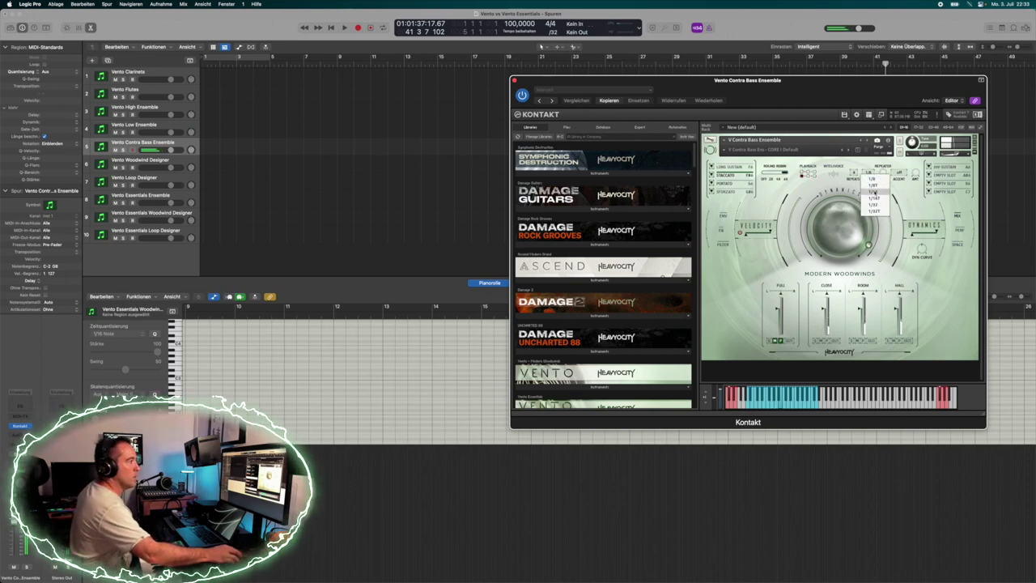
{"action": "left_click", "coordinate": [874, 198]}
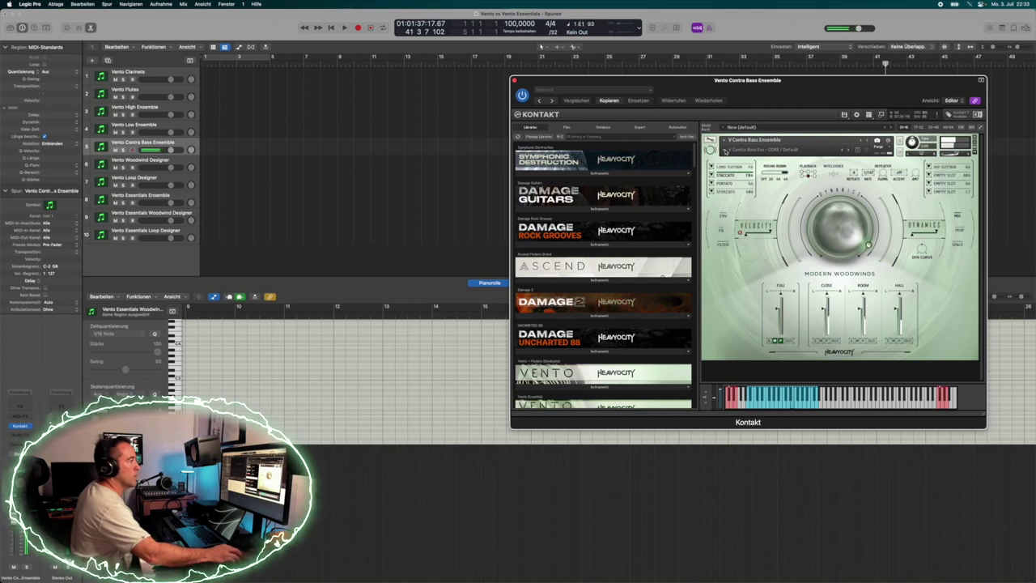
Load the snapshot V Contra Bass Ens - FX Default, followed by one of the contrabass ensemble's CORE II snapshots
{"action": "left_click", "coordinate": [725, 152]}
{"action": "mouse_move", "coordinate": [731, 168]}
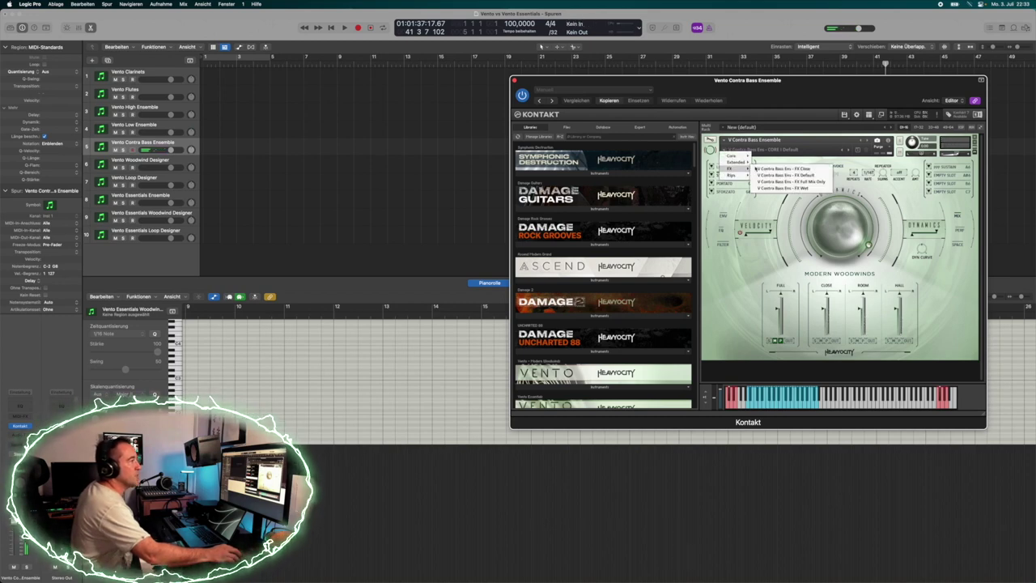
{"action": "left_click", "coordinate": [764, 174]}
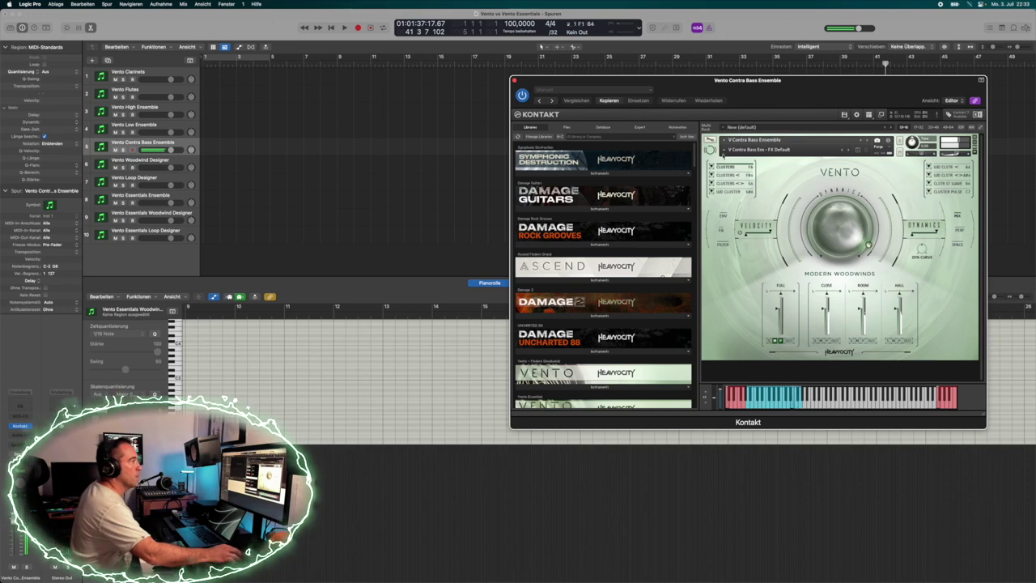
{"action": "left_click", "coordinate": [725, 153]}
{"action": "mouse_move", "coordinate": [729, 155]}
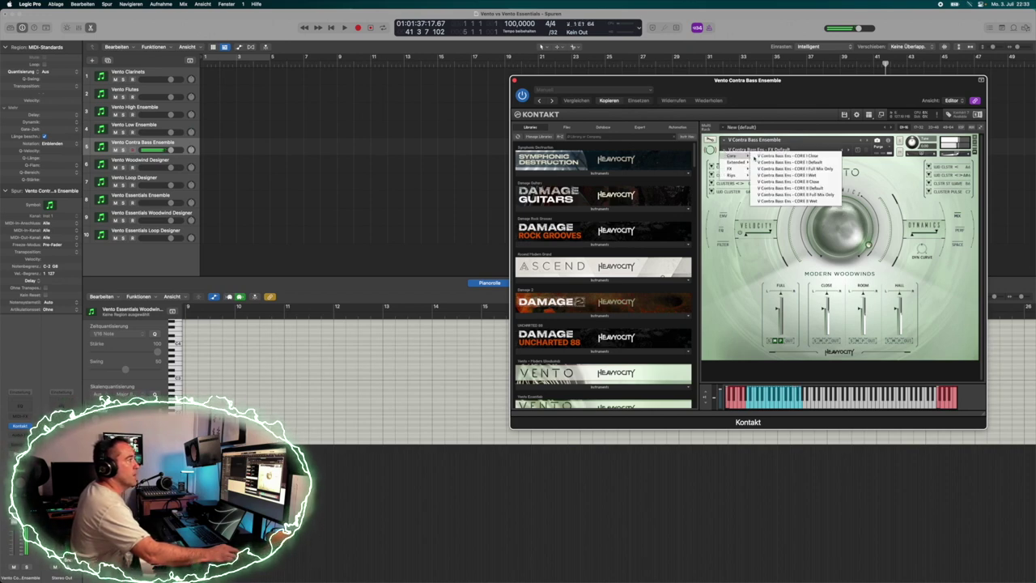
{"action": "left_click", "coordinate": [822, 183]}
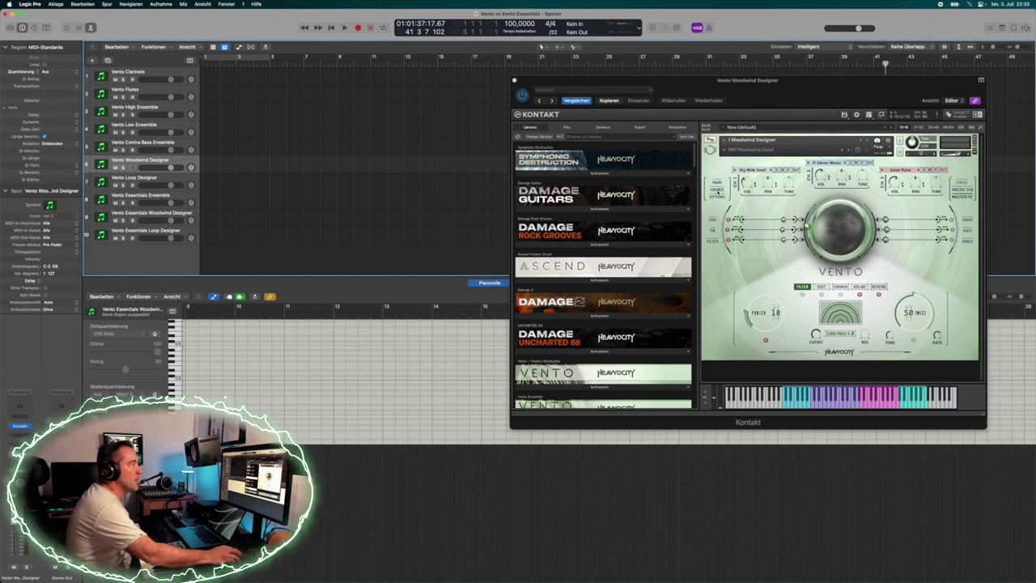
On the Vento Woodwind Designer track, open channel 1's Big Wide Swell source settings and look through the snapshot categories
{"action": "left_click", "coordinate": [748, 170]}
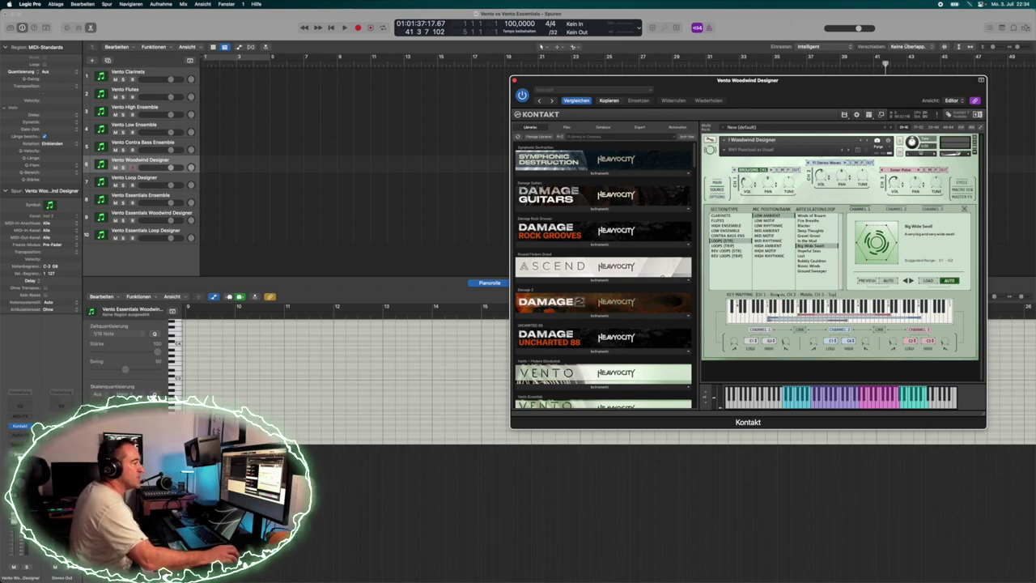
{"action": "left_click", "coordinate": [725, 150]}
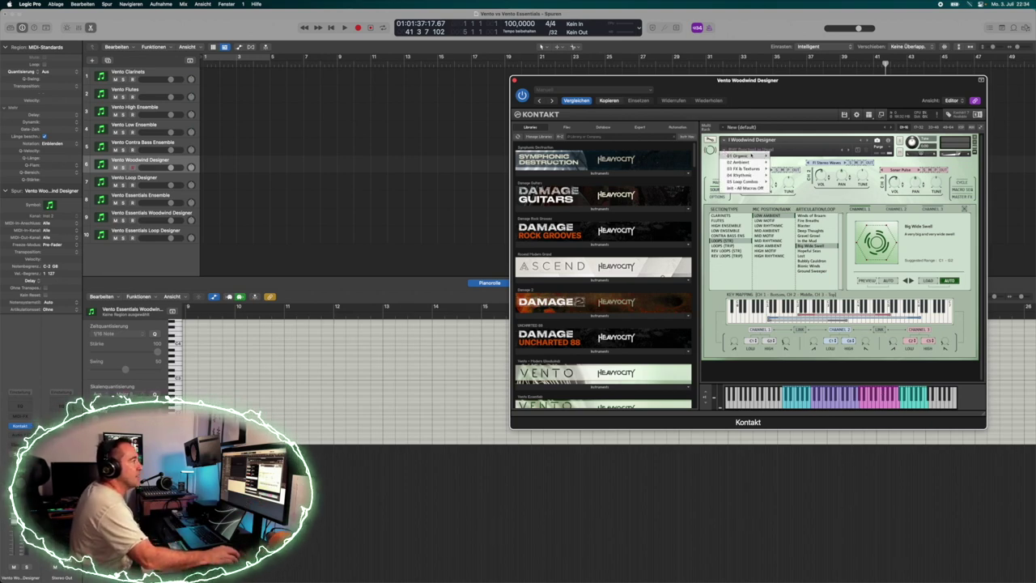
{"action": "mouse_move", "coordinate": [738, 155]}
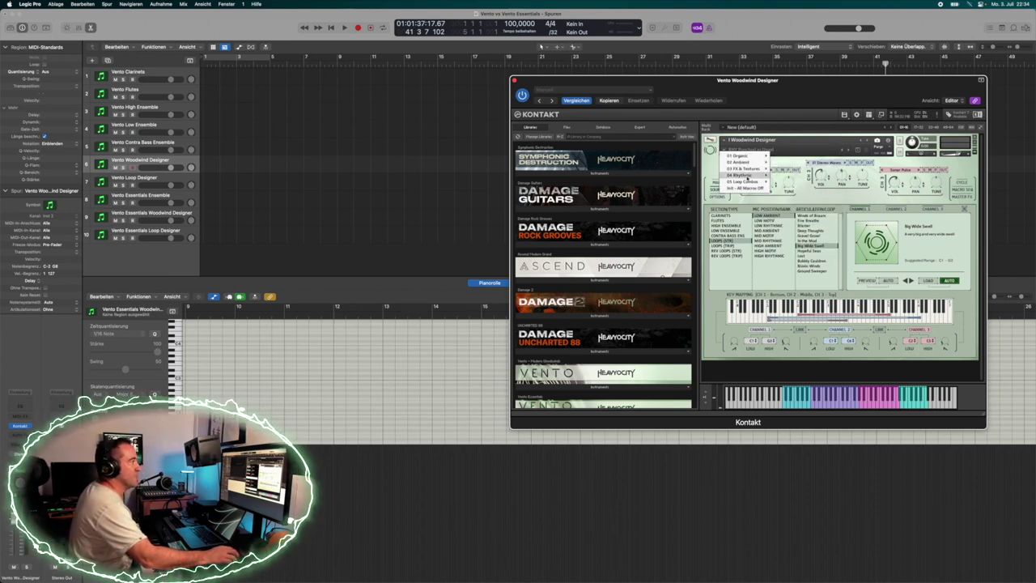
{"action": "left_click", "coordinate": [953, 253]}
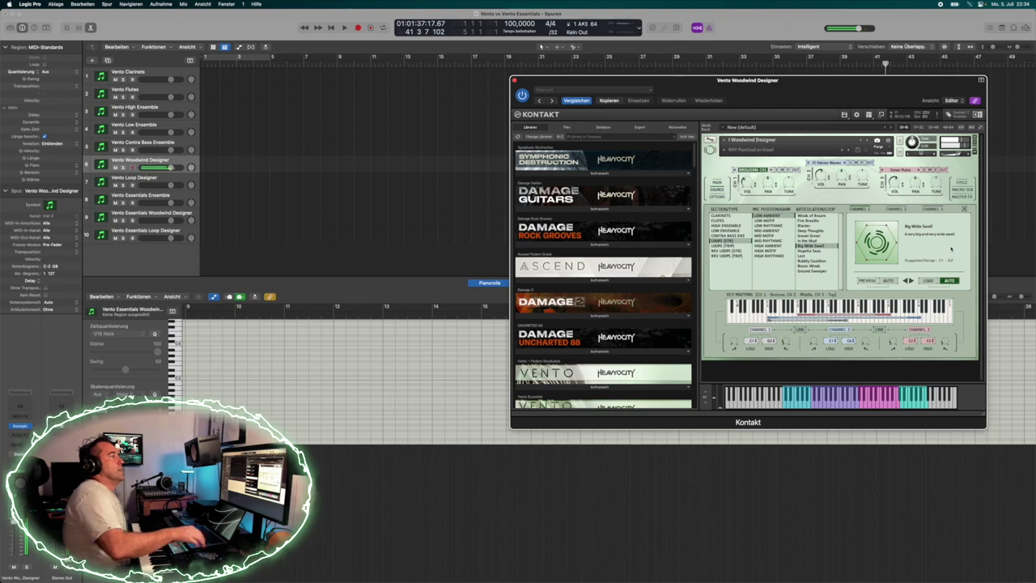
Look at the Woodwind Designer's Rhythmic snapshots and examine its Cycle, Macro Seq and Performance Options pages
{"action": "left_click", "coordinate": [723, 150]}
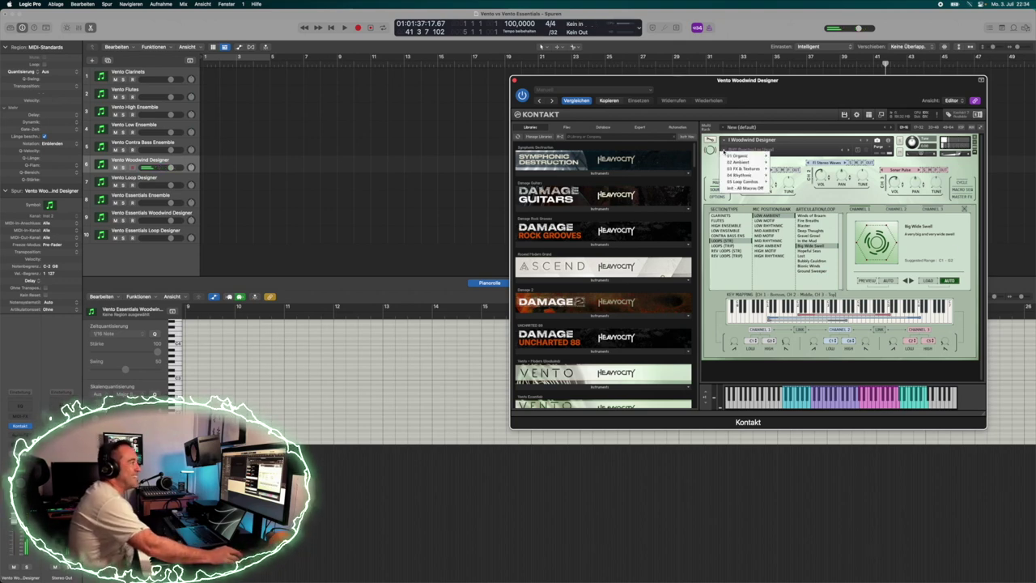
{"action": "mouse_move", "coordinate": [741, 175]}
{"action": "left_click", "coordinate": [797, 246]}
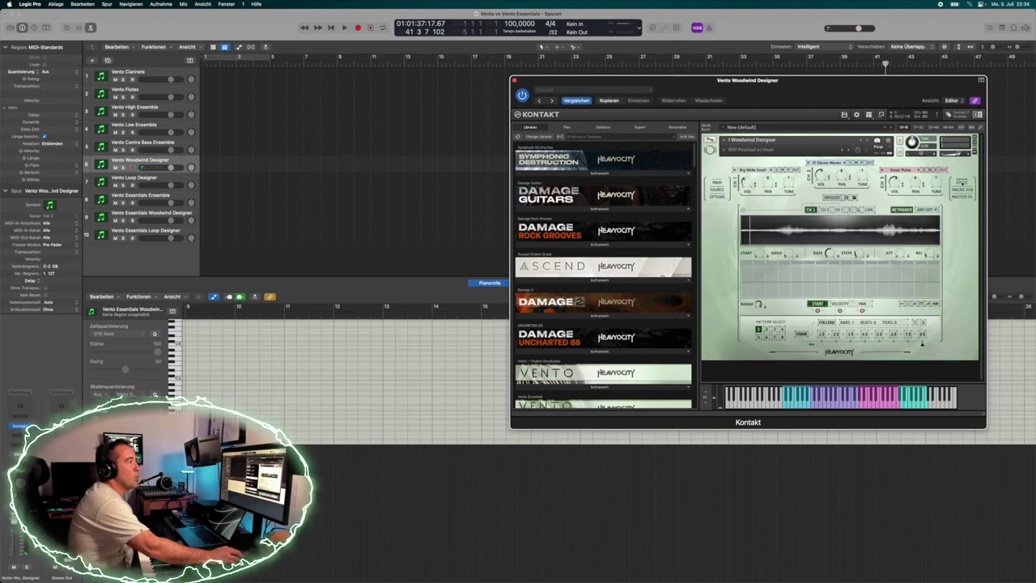
{"action": "left_click", "coordinate": [962, 189]}
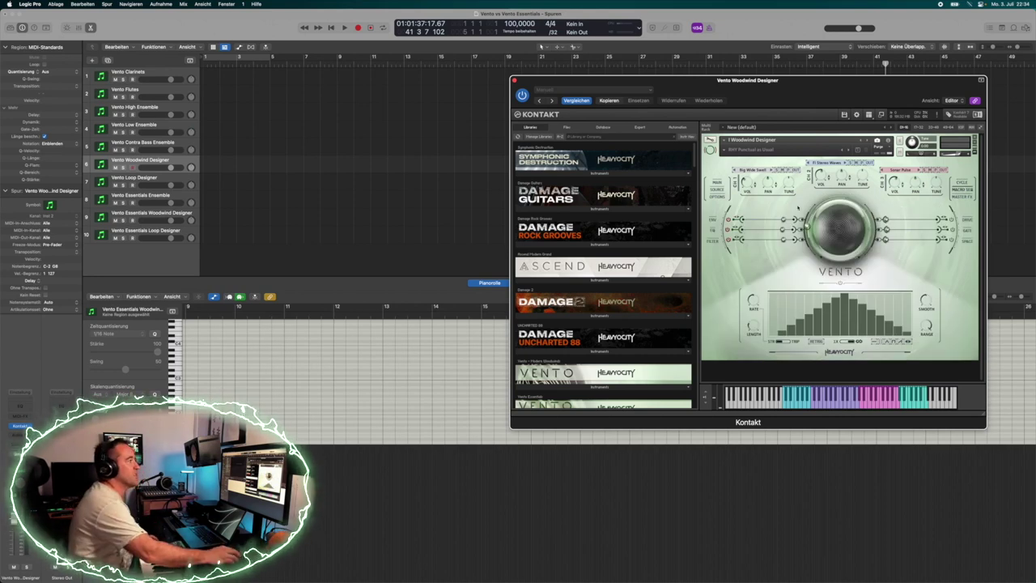
{"action": "left_click", "coordinate": [717, 198]}
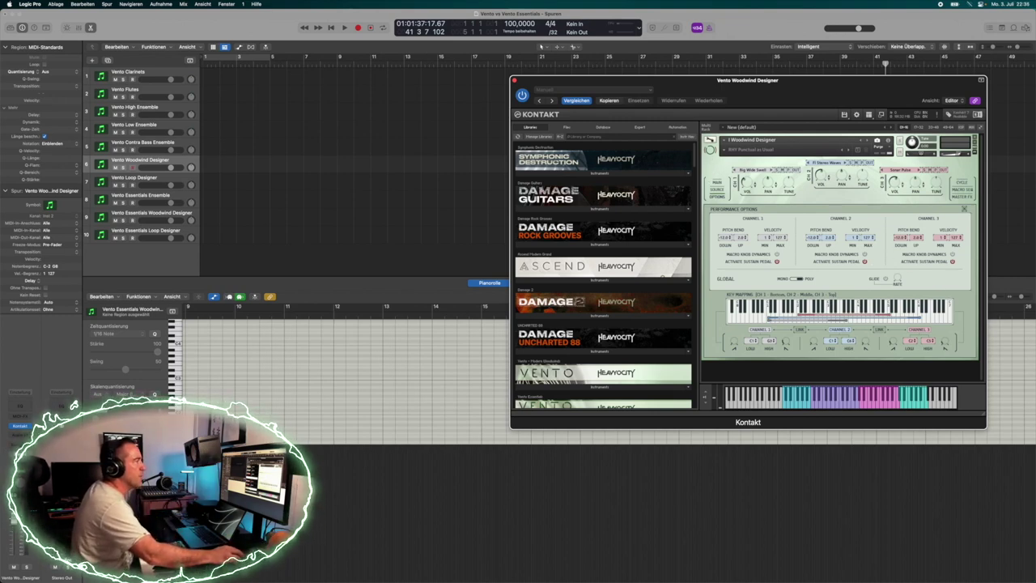
Load the organic snapshot ORG A Calming Wind in the Woodwind Designer
{"action": "left_click", "coordinate": [725, 149]}
{"action": "mouse_move", "coordinate": [730, 156]}
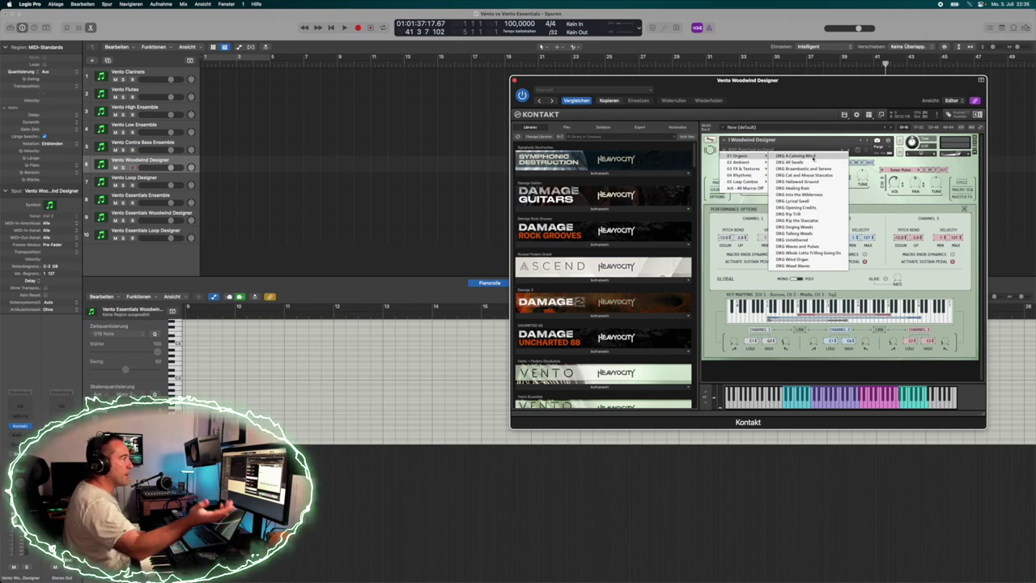
{"action": "left_click", "coordinate": [814, 156]}
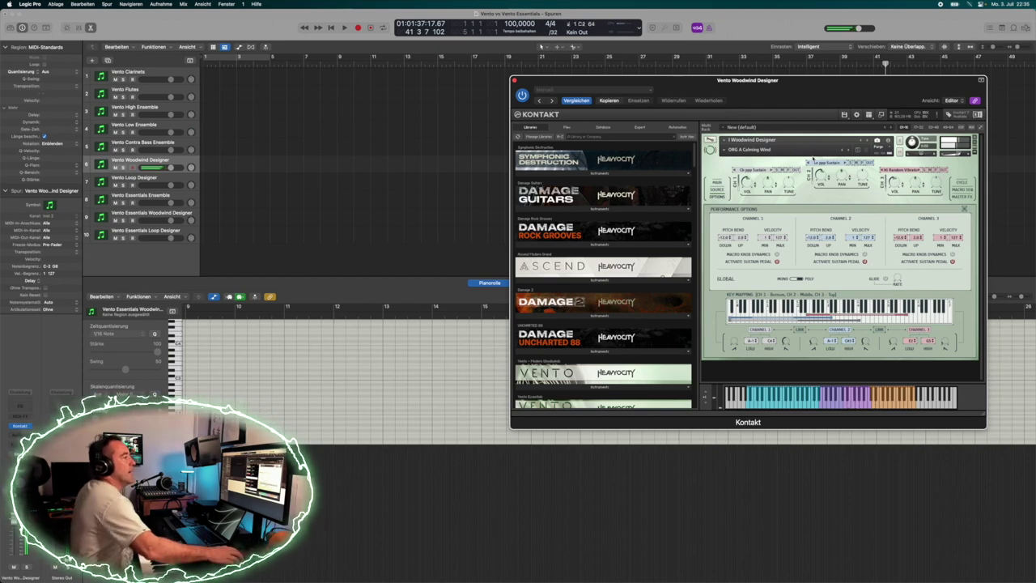
Load the ambient snapshot AMB Winds of Fortune and look over the Woodwind Designer's snapshot categories again
{"action": "left_click", "coordinate": [725, 154]}
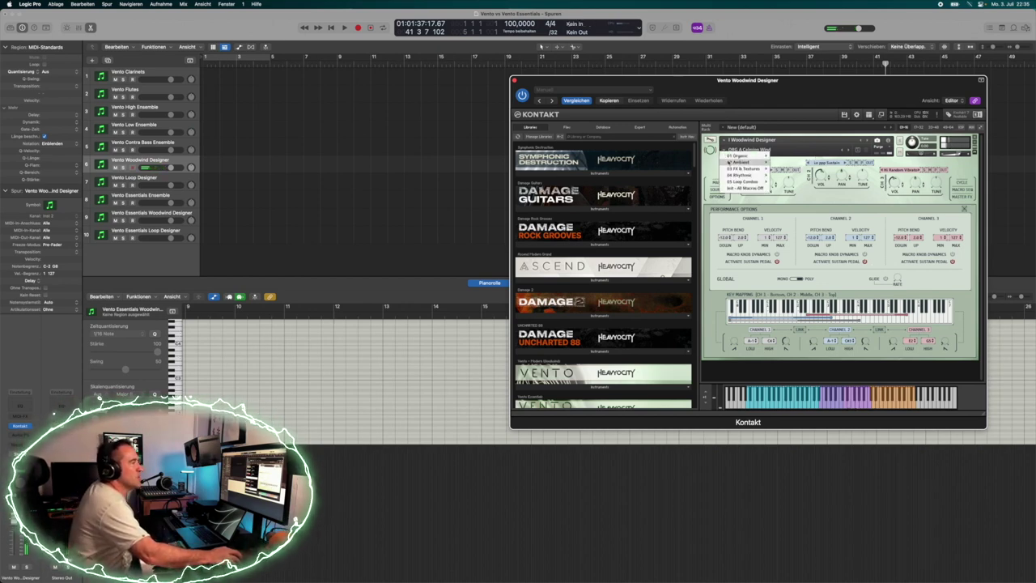
{"action": "mouse_move", "coordinate": [729, 162]}
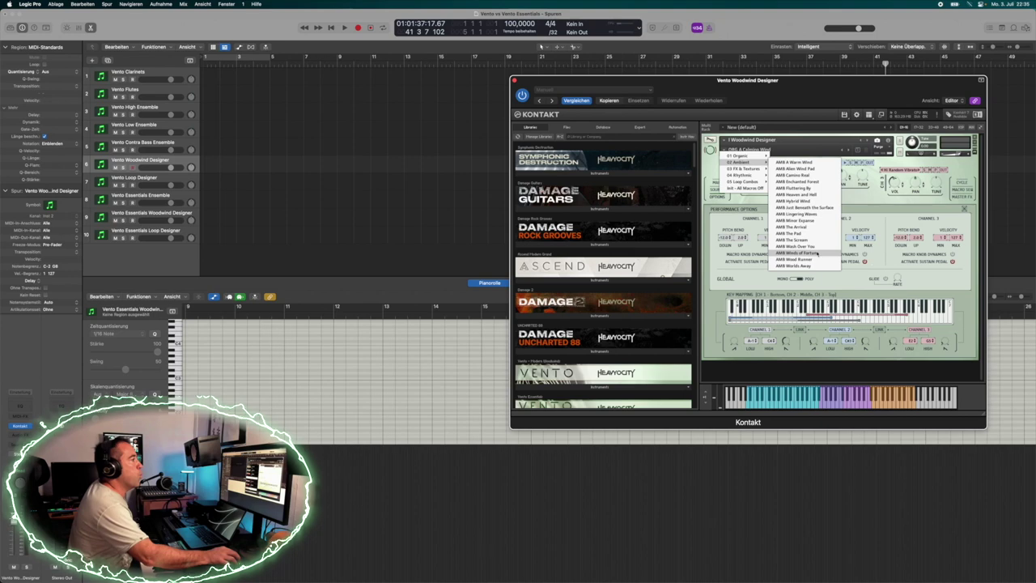
{"action": "left_click", "coordinate": [817, 253]}
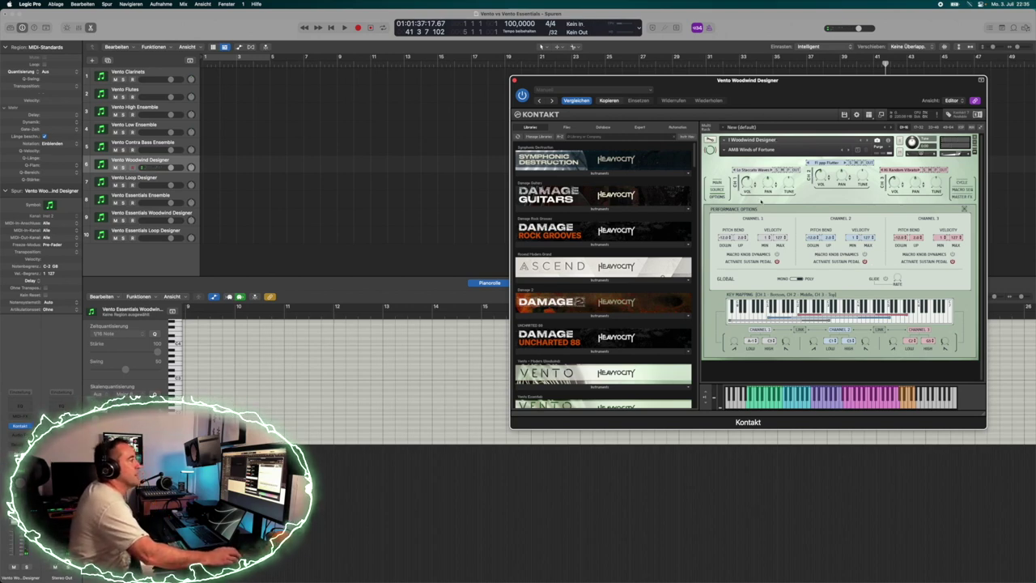
{"action": "left_click", "coordinate": [727, 153]}
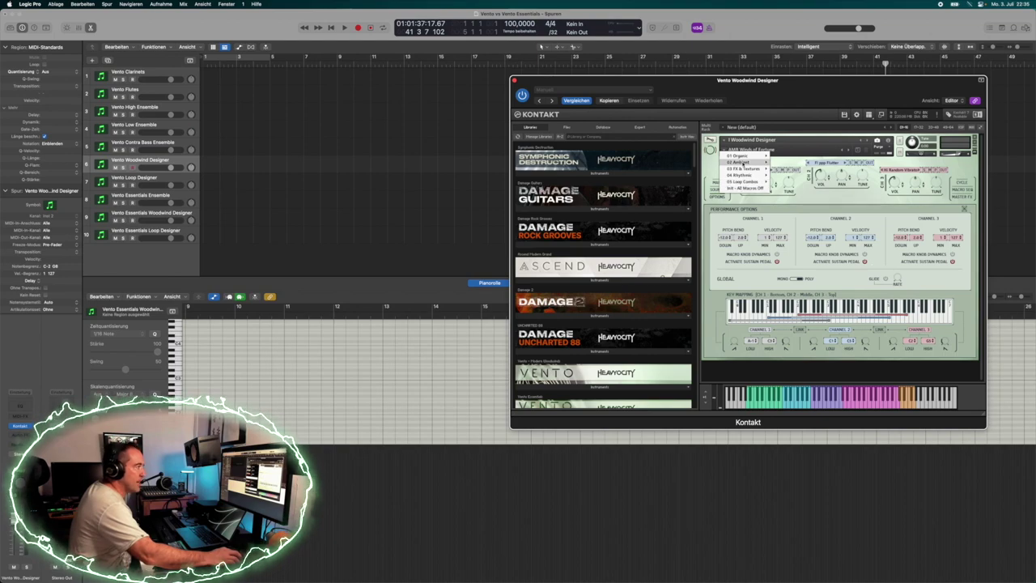
{"action": "mouse_move", "coordinate": [740, 163]}
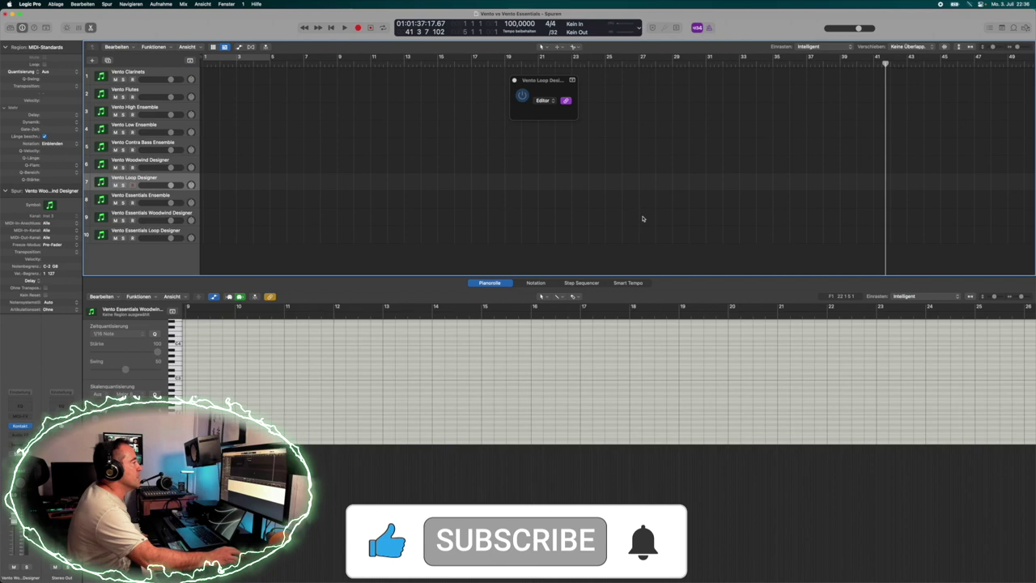
On the Vento Loop Designer track, expand the Vento library's instruments and open its II Evolved folder
{"action": "scroll", "coordinate": [597, 374], "scroll_direction": "down", "scroll_amount": 2}
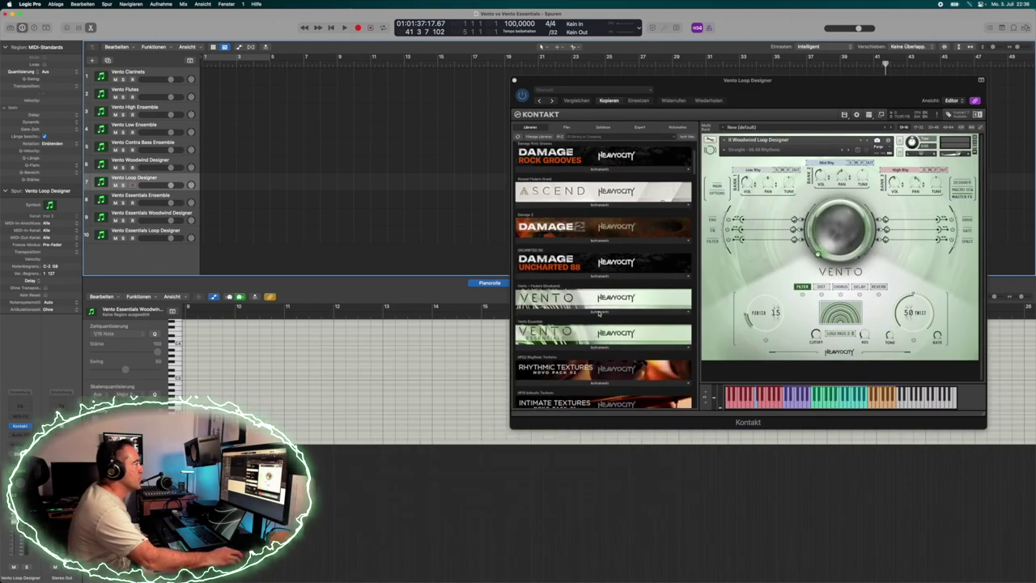
{"action": "left_click", "coordinate": [544, 312]}
{"action": "left_click", "coordinate": [540, 322]}
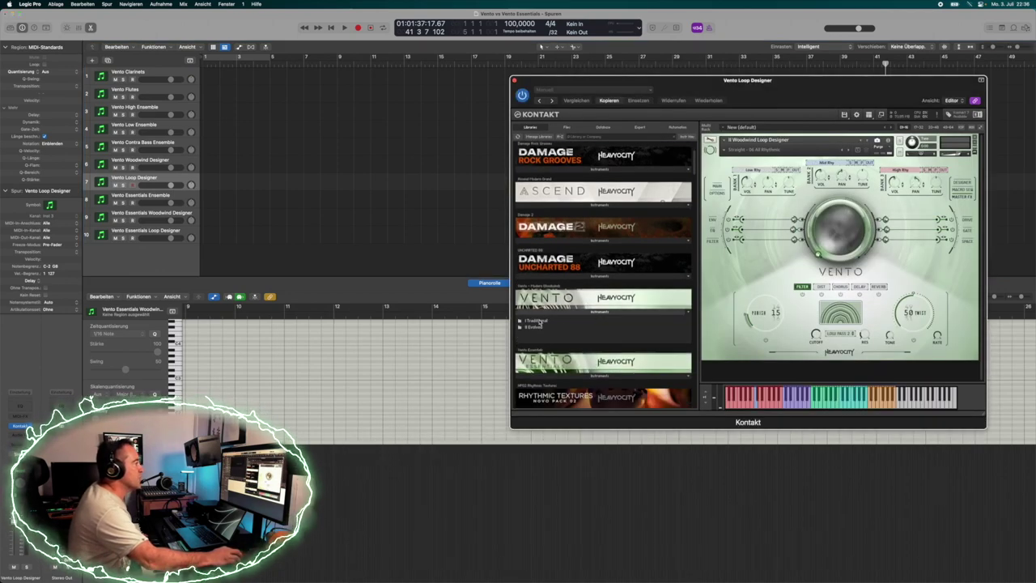
{"action": "left_click", "coordinate": [539, 330]}
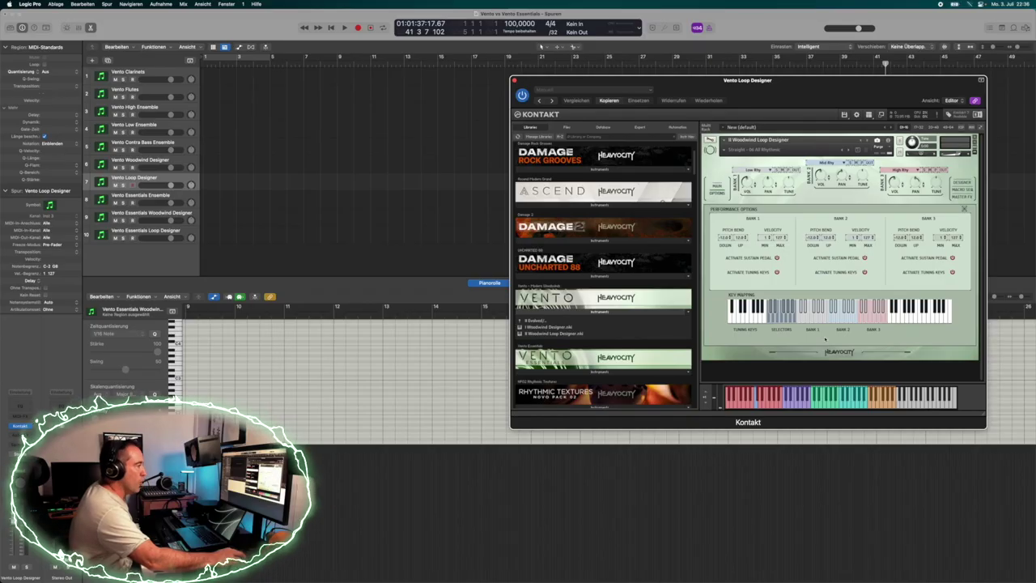
Examine the Woodwind Loop Designer's Designer, Performance Options and Main pages, ending on the Designer page
{"action": "left_click", "coordinate": [963, 182]}
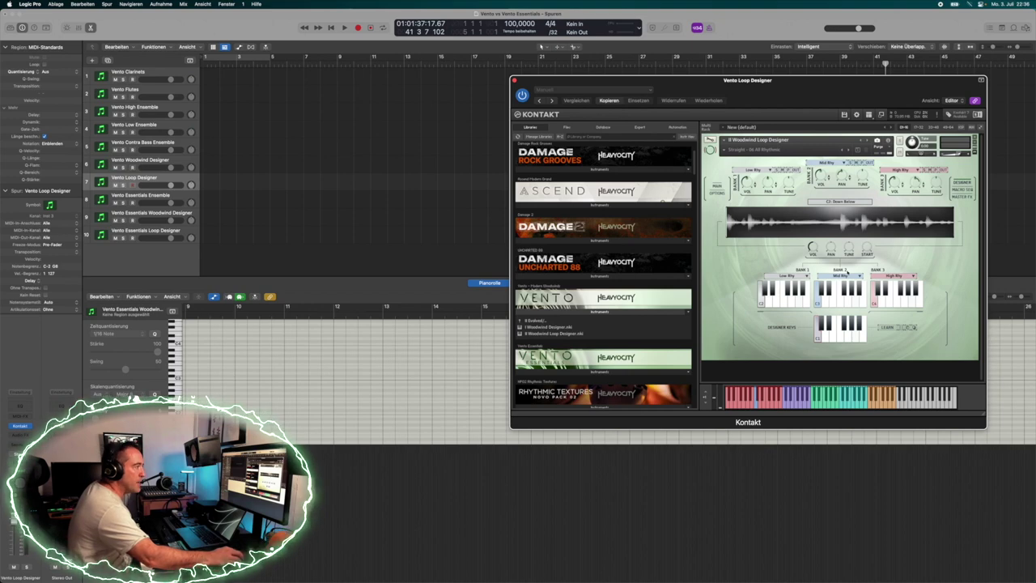
{"action": "left_click", "coordinate": [717, 190]}
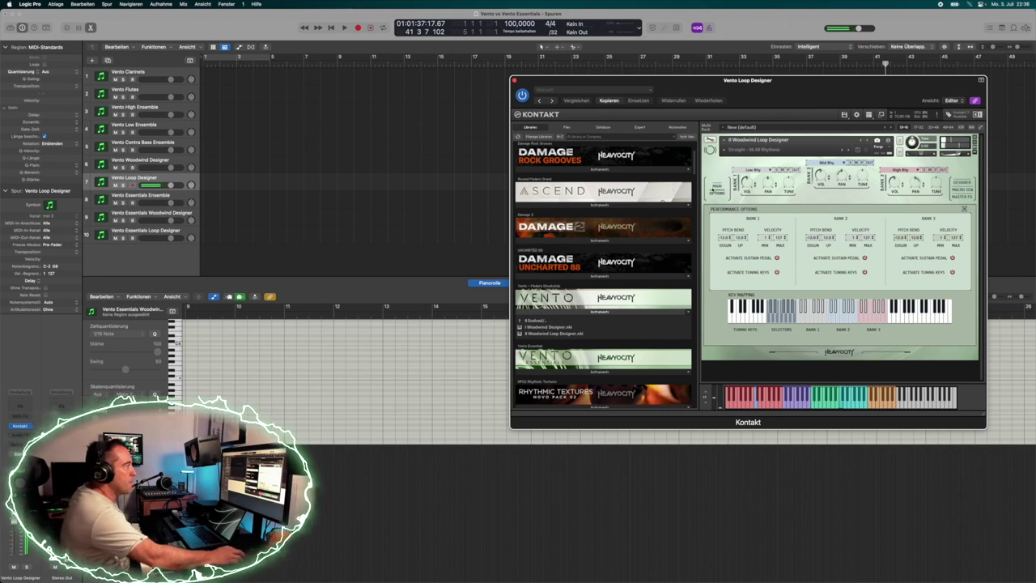
{"action": "left_click", "coordinate": [716, 187]}
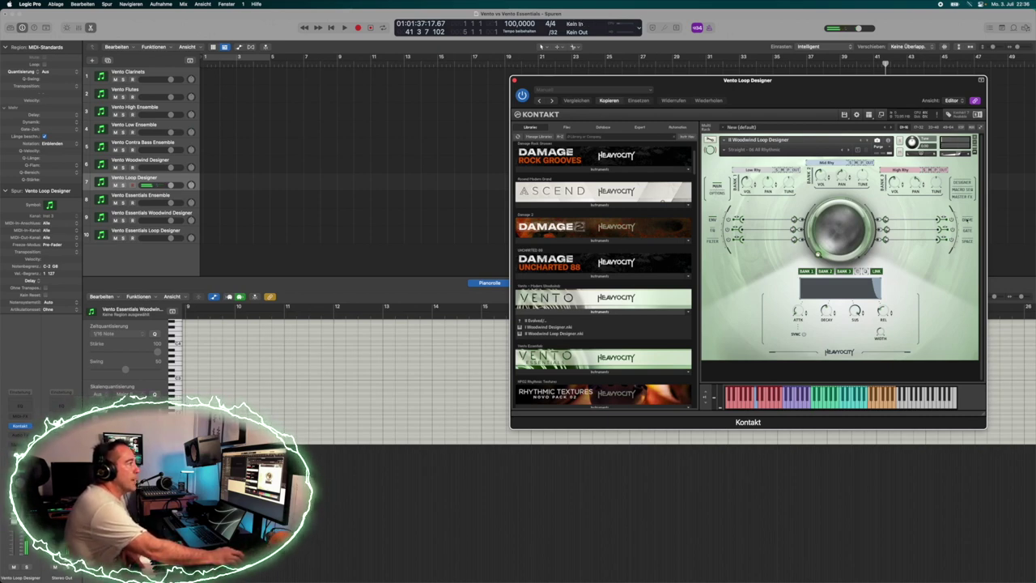
{"action": "left_click", "coordinate": [960, 183]}
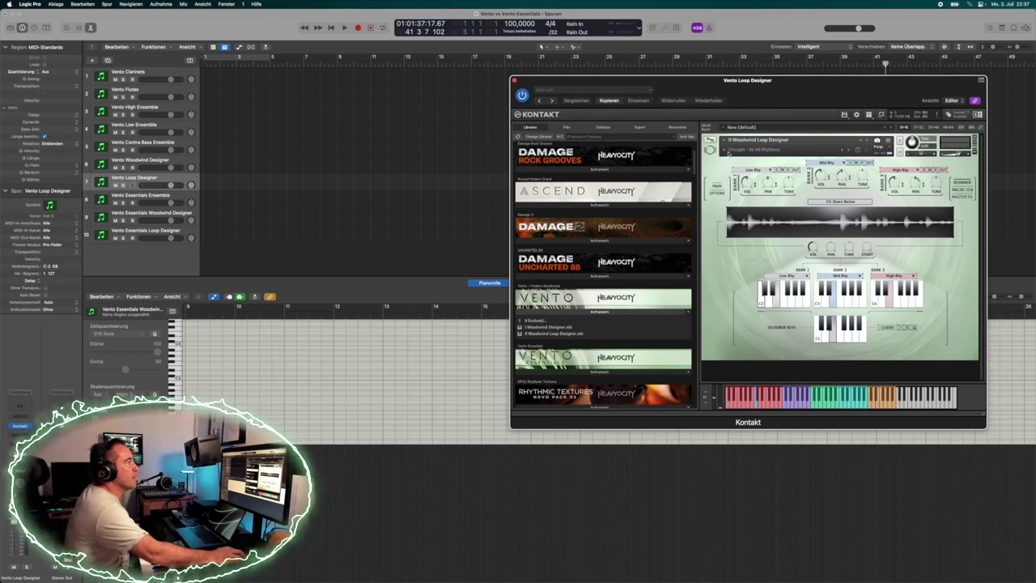
Look through the Loop Designer's snapshot categories and load the performance snapshot Straight - Performance Combo 02
{"action": "left_click", "coordinate": [730, 150]}
{"action": "mouse_move", "coordinate": [734, 155]}
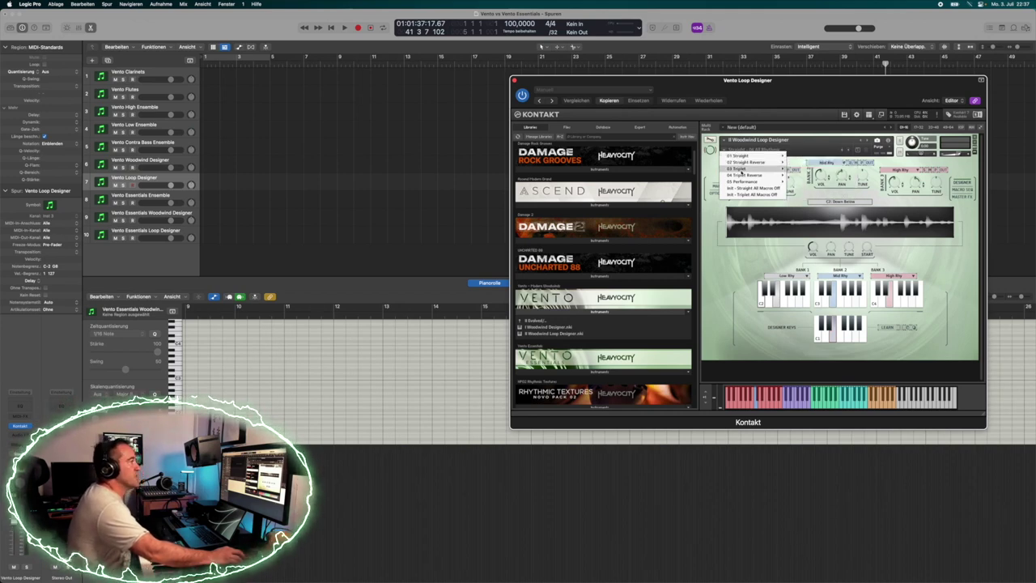
{"action": "mouse_move", "coordinate": [743, 181]}
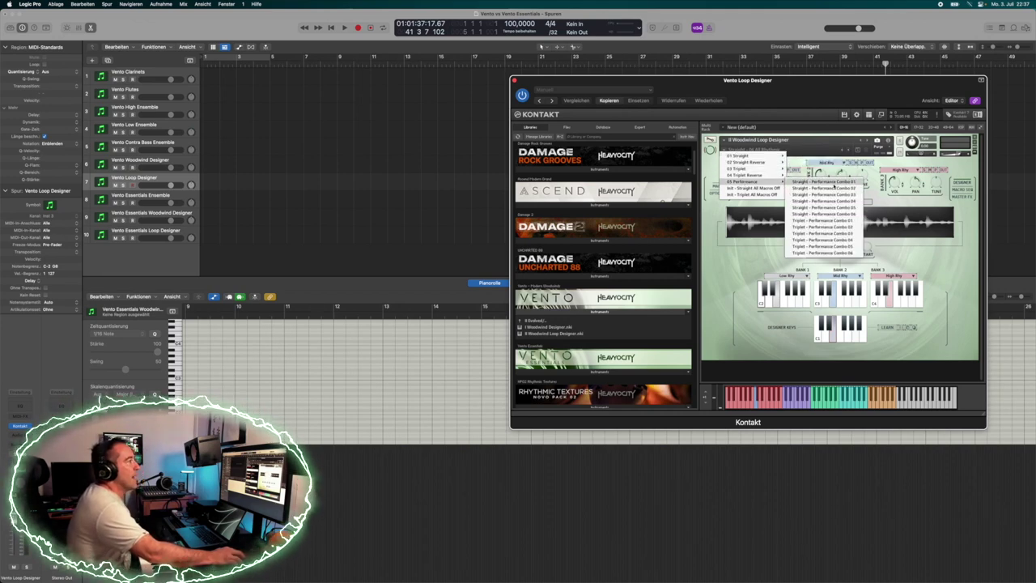
{"action": "left_click", "coordinate": [830, 187]}
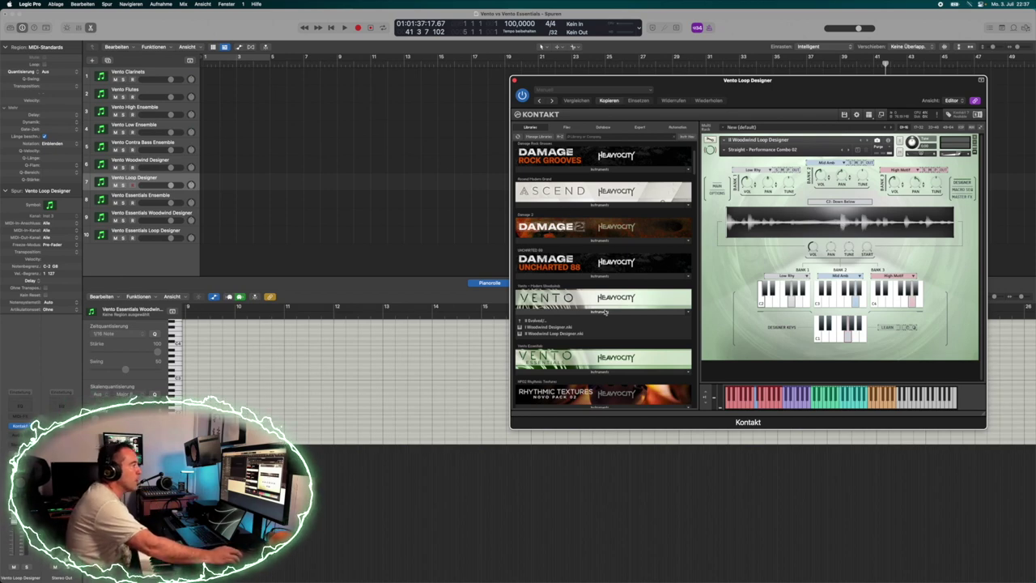
Expand the instrument list of the Vento Essentials library to compare it with Vento's instruments
{"action": "scroll", "coordinate": [605, 311], "scroll_direction": "down", "scroll_amount": 5}
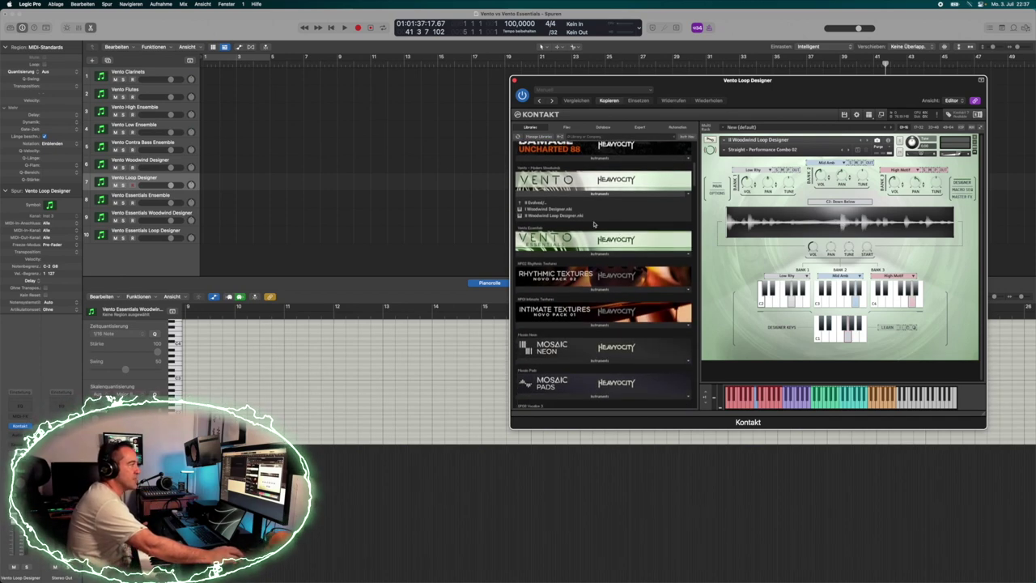
{"action": "left_click", "coordinate": [597, 254]}
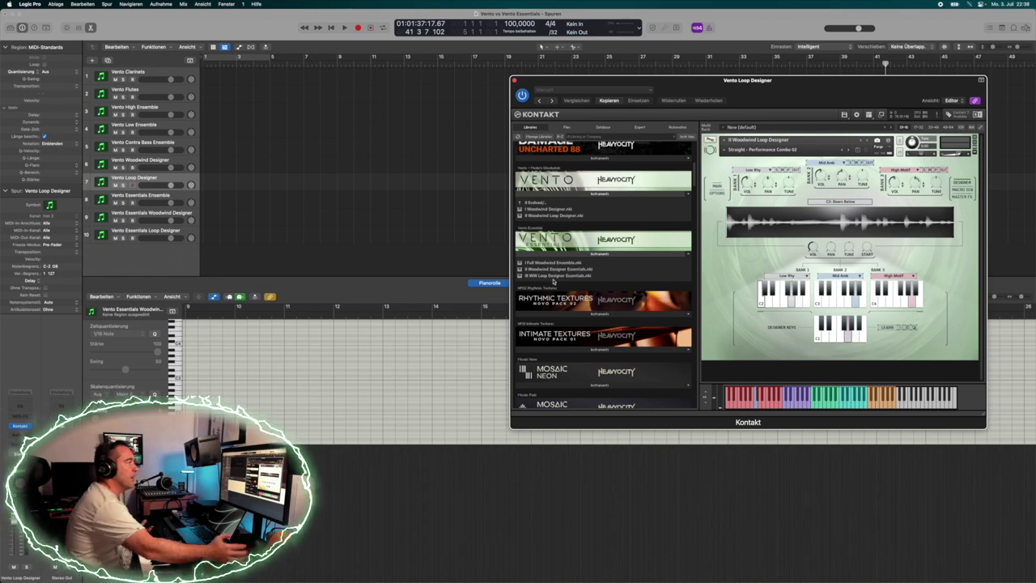
Select the Vento Essentials Ensemble track and expand the Vento Essentials library's instrument list
{"action": "left_click", "coordinate": [150, 199]}
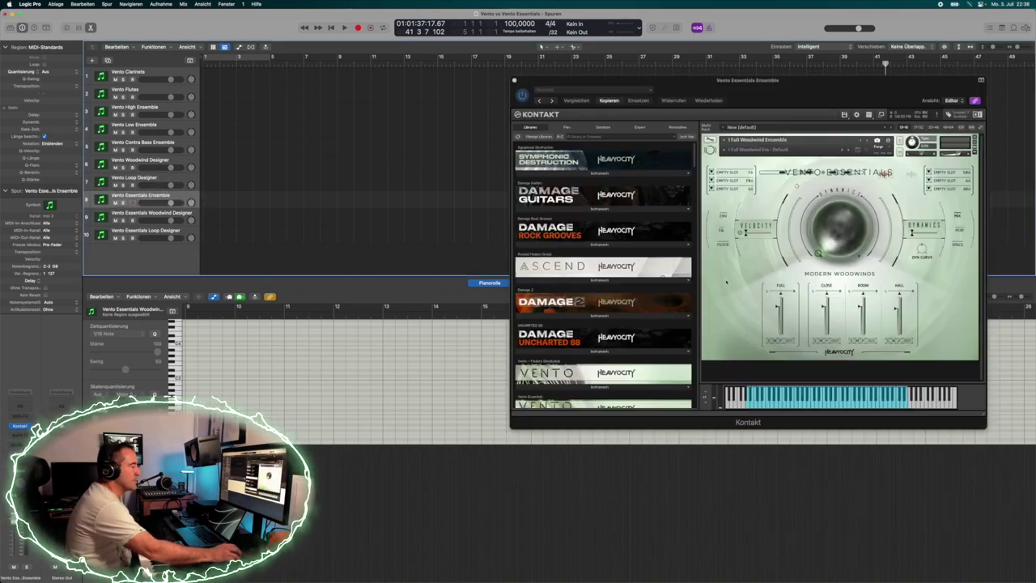
{"action": "scroll", "coordinate": [599, 323], "scroll_direction": "down", "scroll_amount": 3}
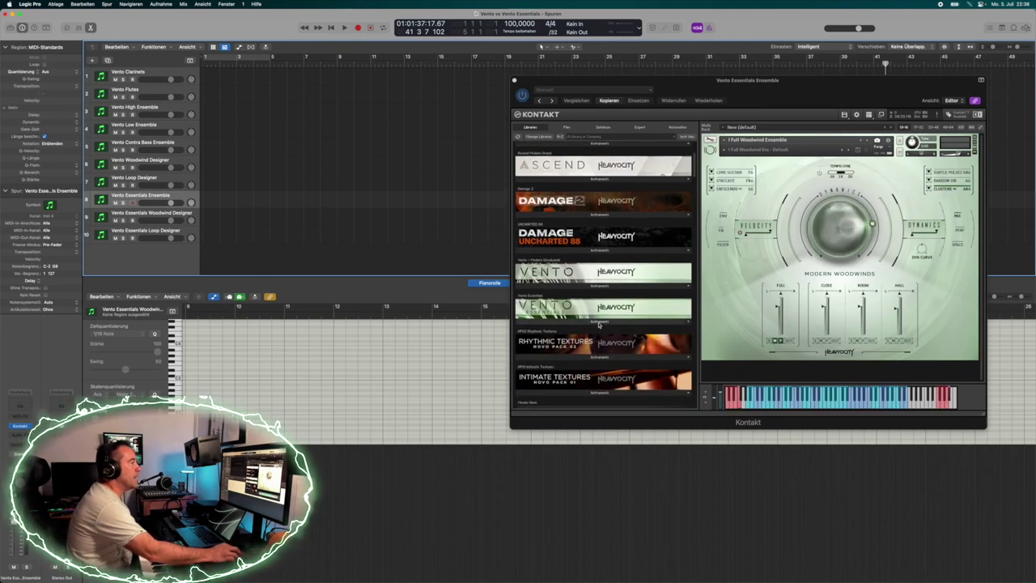
{"action": "left_click", "coordinate": [599, 323]}
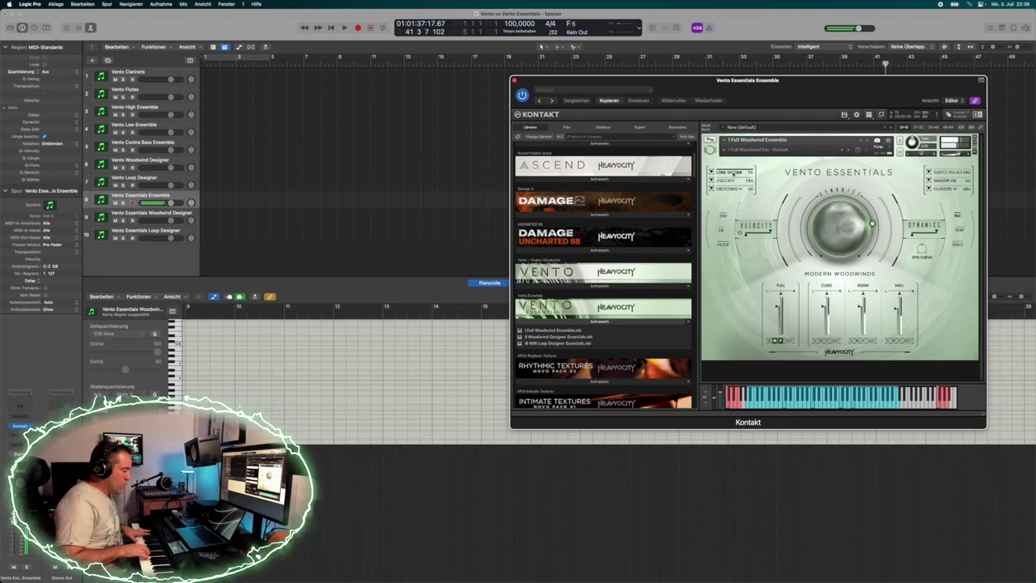
Switch the Full Woodwind Ensemble to the Staccato articulation and set its repeater accent to Dim
{"action": "left_click", "coordinate": [727, 181]}
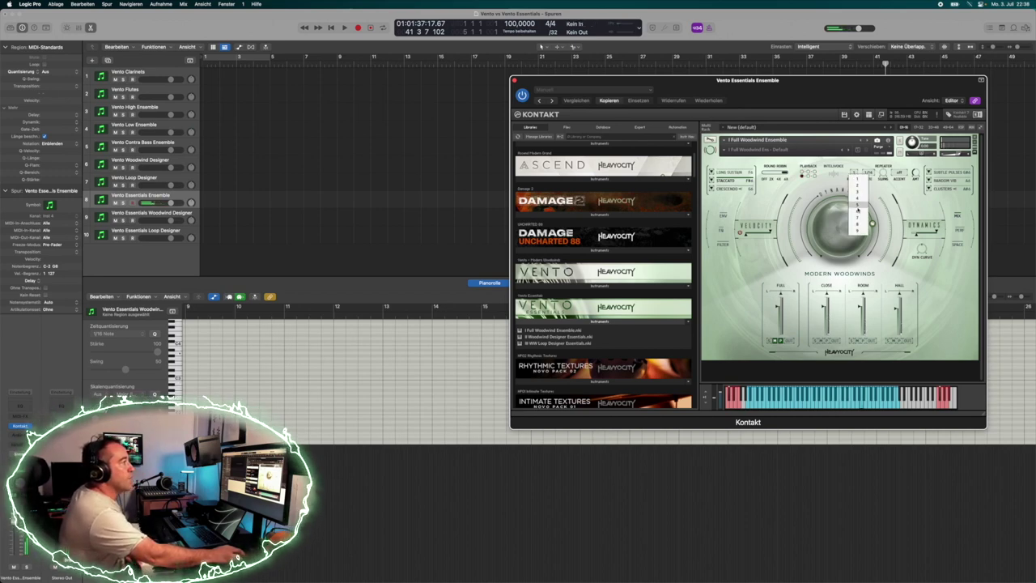
{"action": "left_click", "coordinate": [898, 172]}
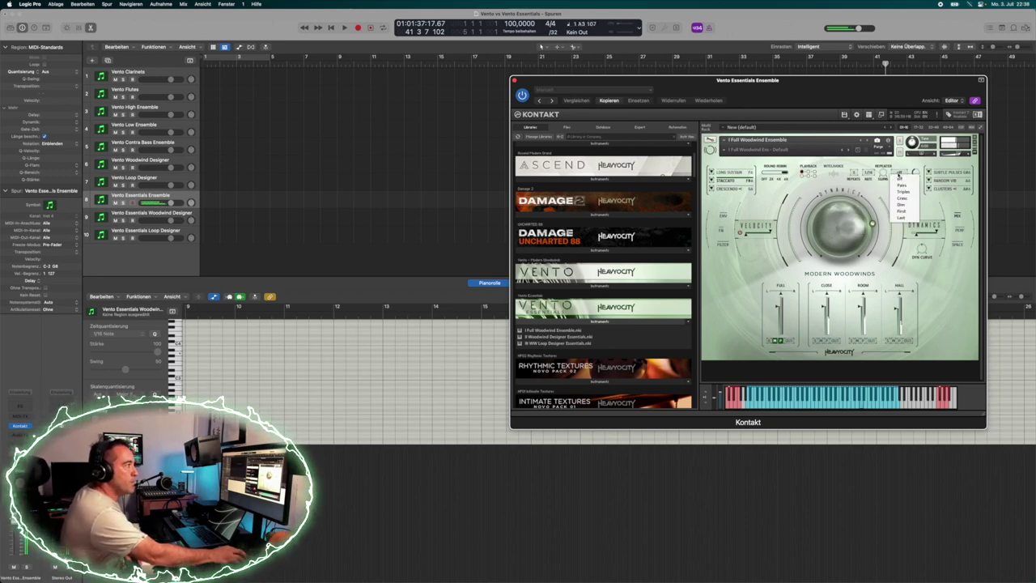
{"action": "left_click", "coordinate": [904, 207]}
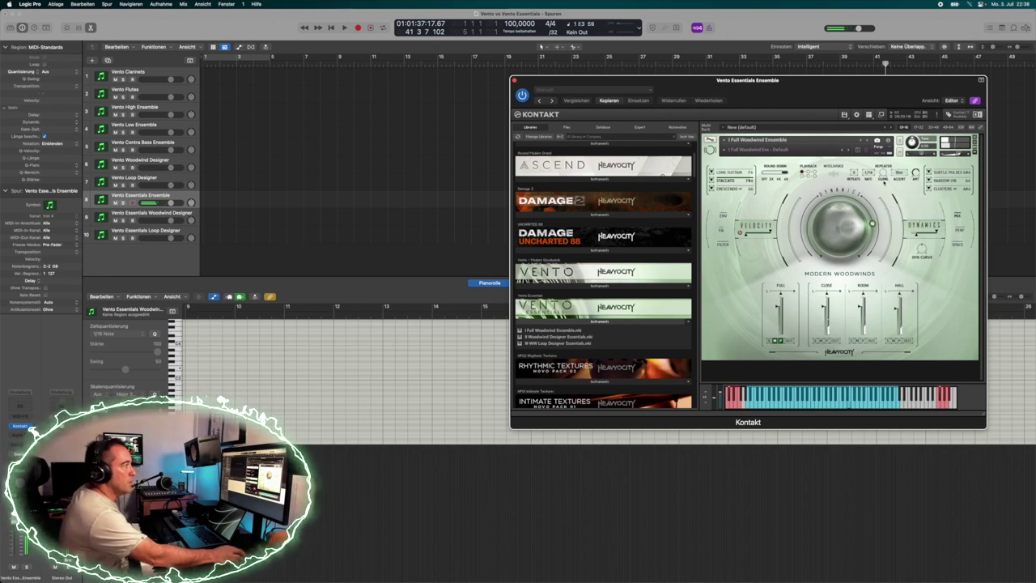
Audition the ensemble's Crescendo articulation and review its snapshot list and the articulations available for the Clusters slot
{"action": "left_click", "coordinate": [728, 189]}
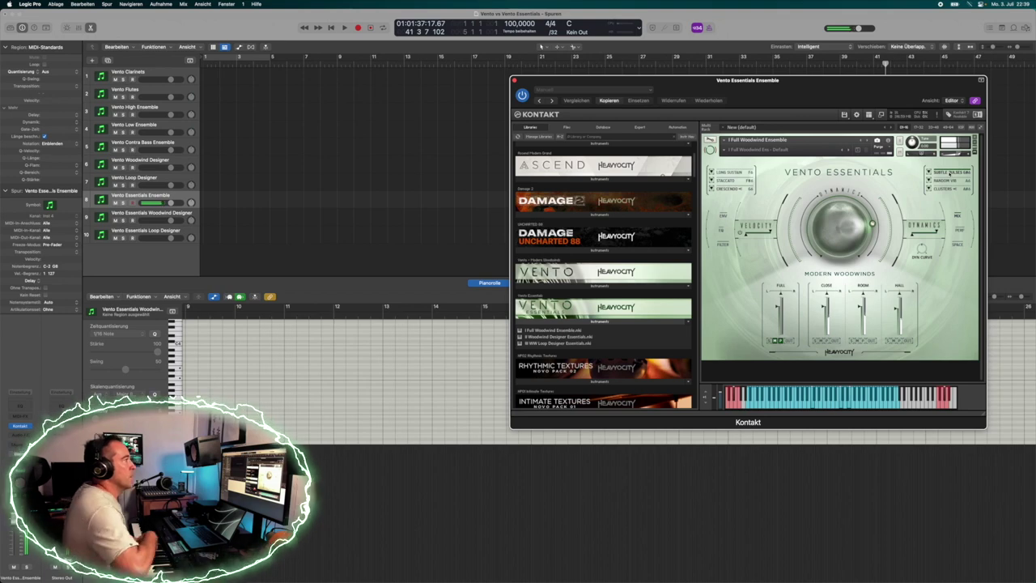
{"action": "left_click", "coordinate": [726, 150]}
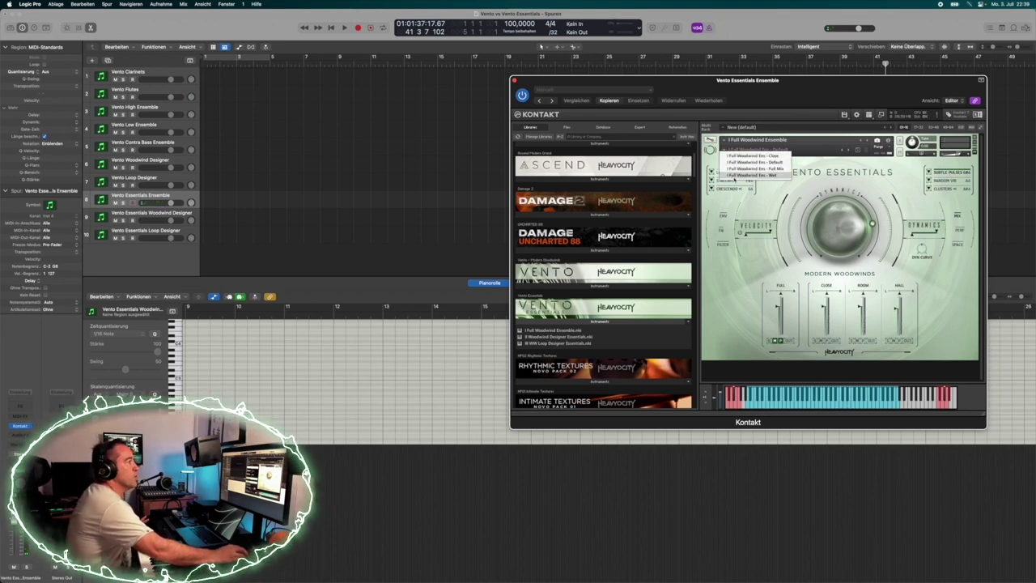
{"action": "left_click", "coordinate": [937, 190]}
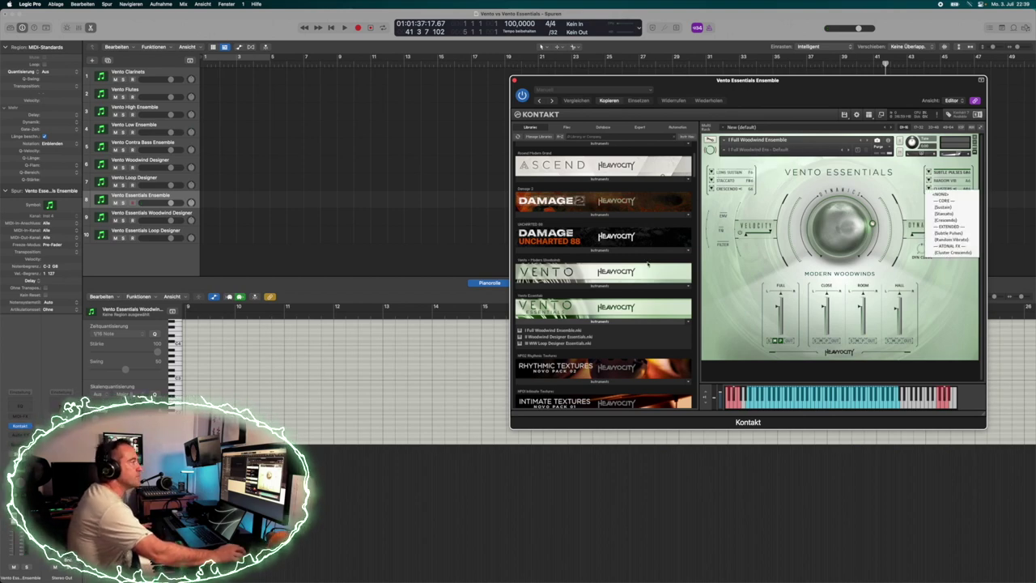
{"action": "left_click", "coordinate": [739, 297]}
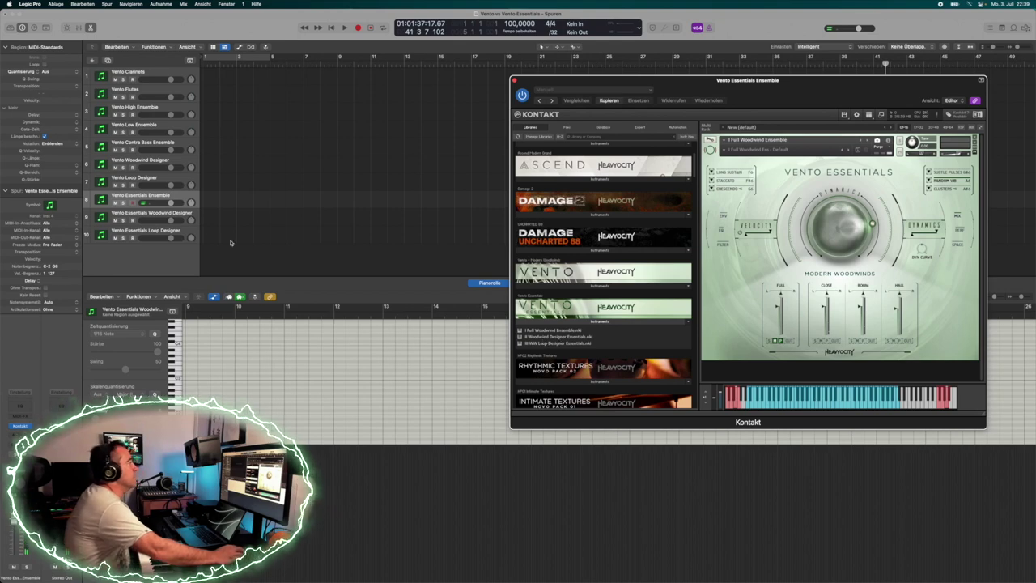
Compare the Loop Combos snapshots on the Vento Essentials Woodwind Designer track with the snapshot categories on the Vento Woodwind Designer track
{"action": "left_click", "coordinate": [149, 212]}
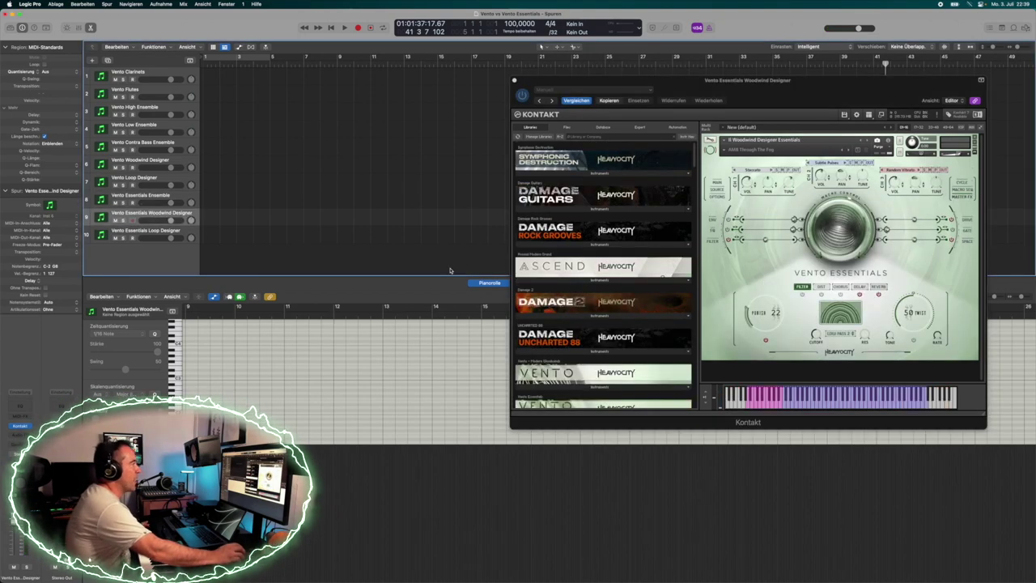
{"action": "left_click", "coordinate": [735, 150]}
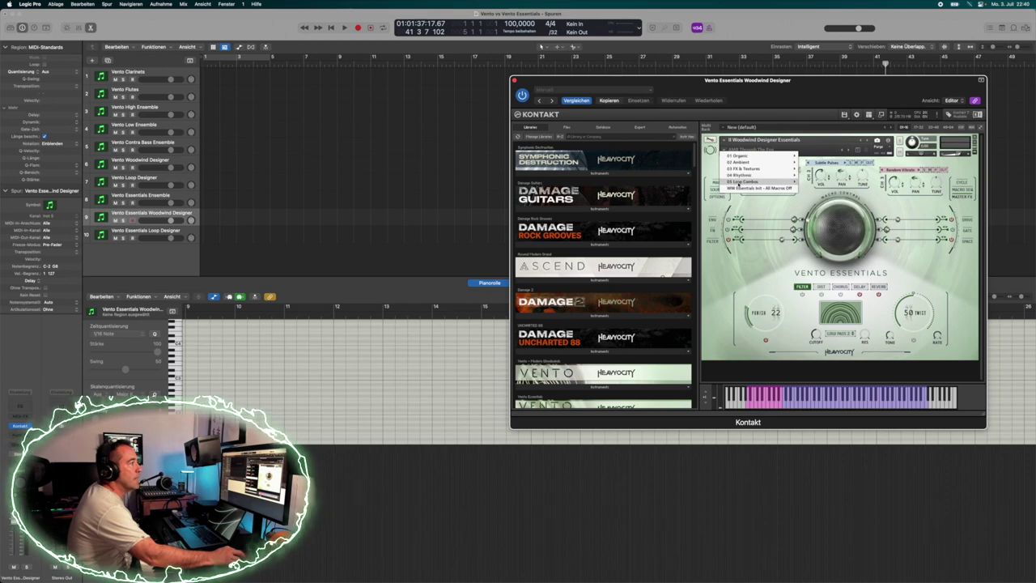
{"action": "mouse_move", "coordinate": [732, 181]}
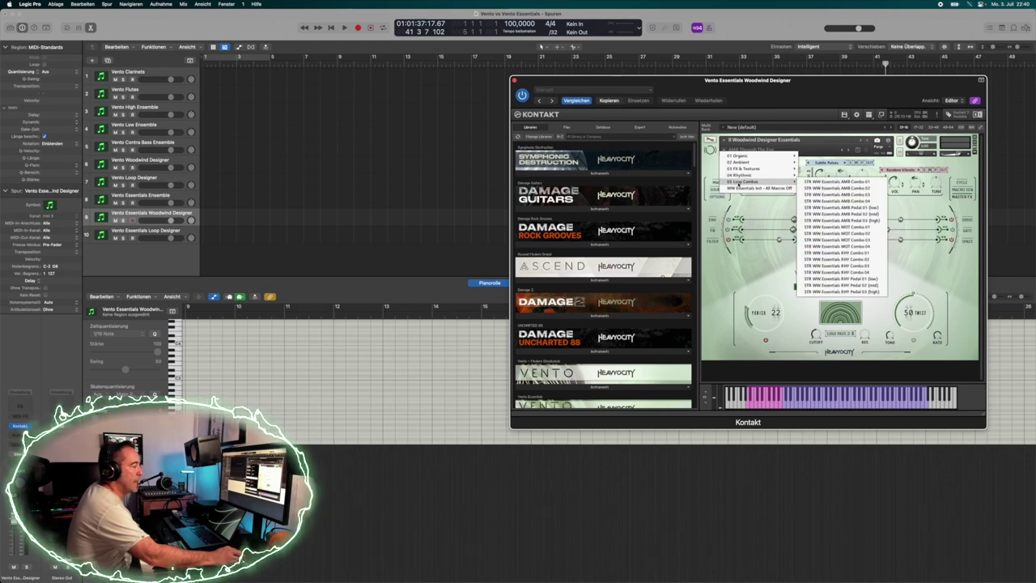
{"action": "left_click", "coordinate": [150, 160]}
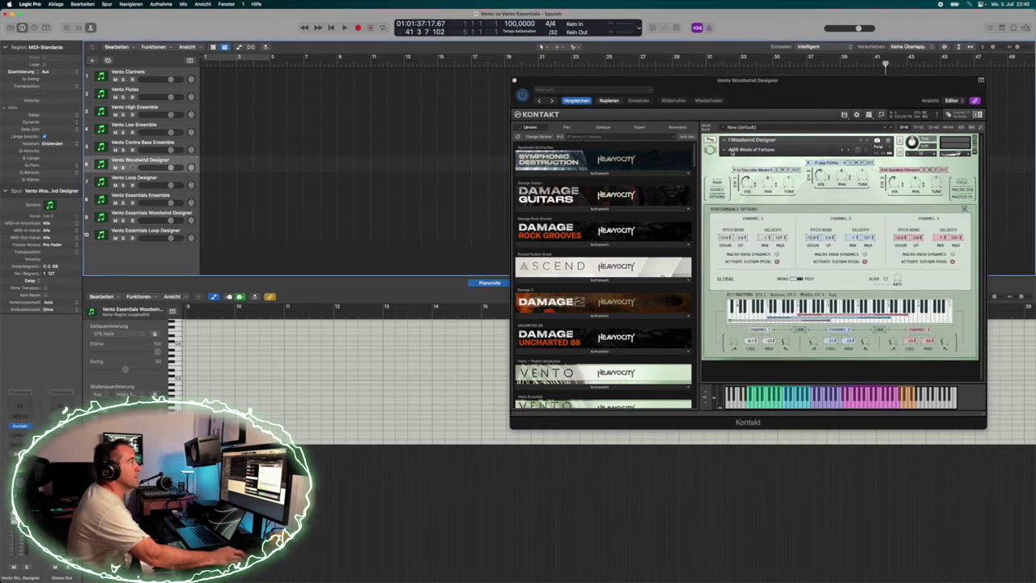
{"action": "left_click", "coordinate": [732, 152]}
{"action": "mouse_move", "coordinate": [736, 156]}
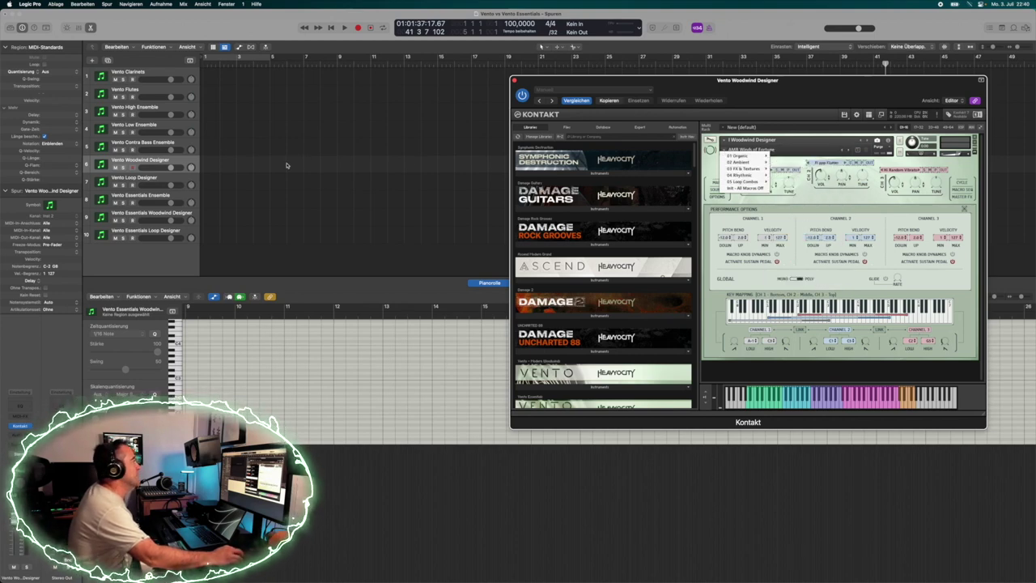
On the Vento Essentials Woodwind Designer track, audition the snapshots AMB Welcome To Heavyocity and RHY Gently Into The Night
{"action": "left_click", "coordinate": [148, 214]}
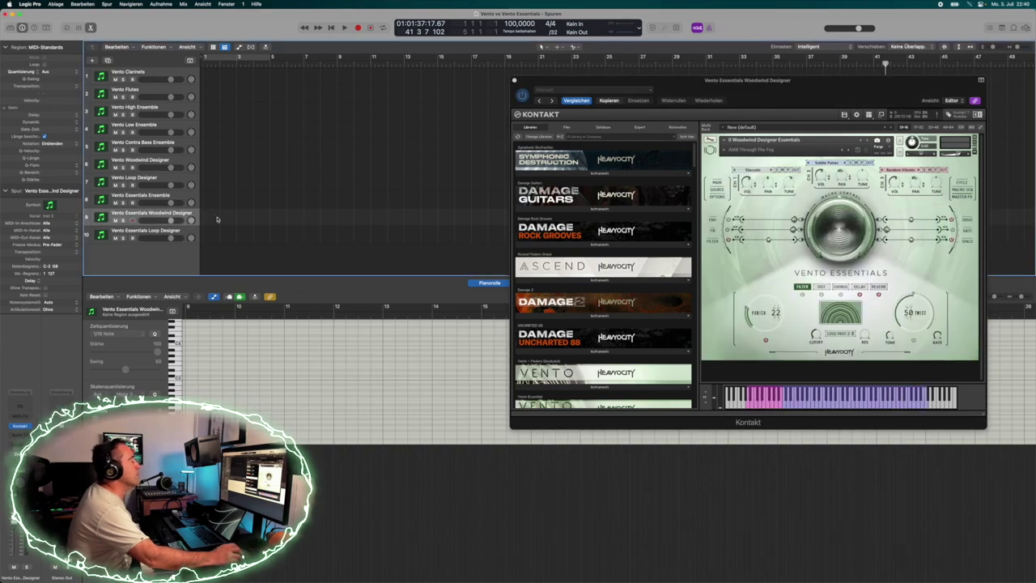
{"action": "left_click", "coordinate": [724, 151]}
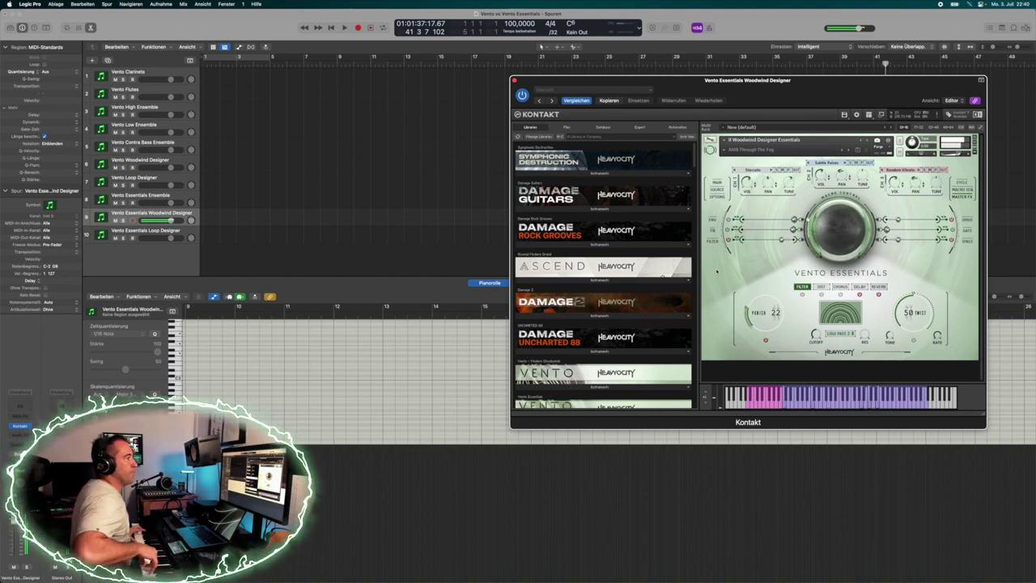
{"action": "left_click", "coordinate": [724, 151]}
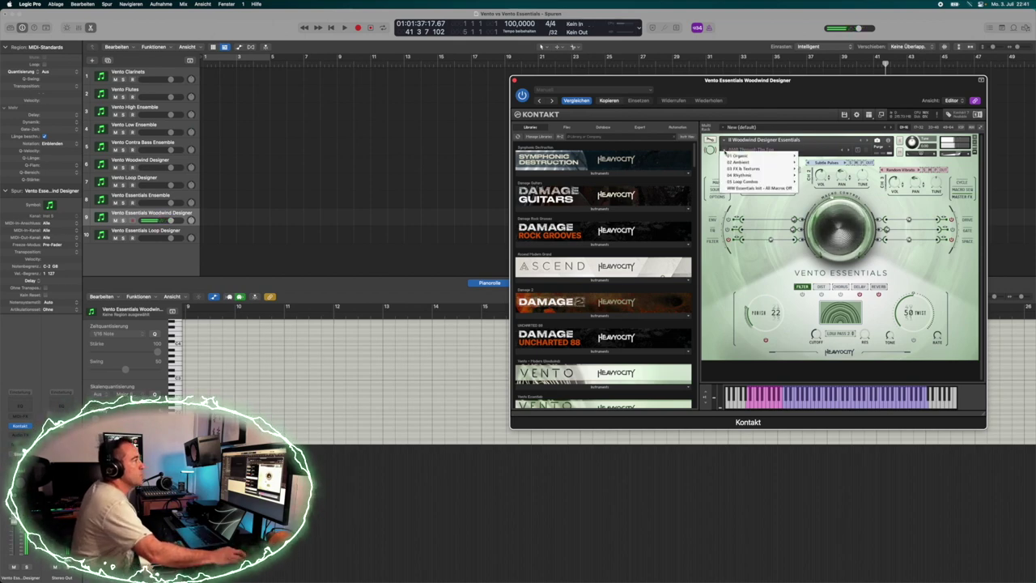
{"action": "mouse_move", "coordinate": [738, 163]}
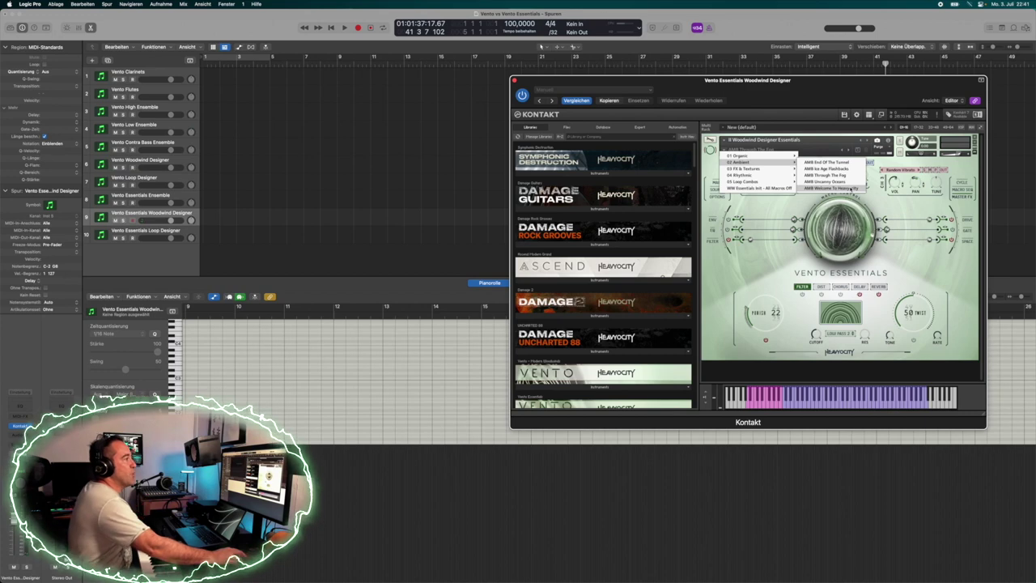
{"action": "left_click", "coordinate": [853, 188]}
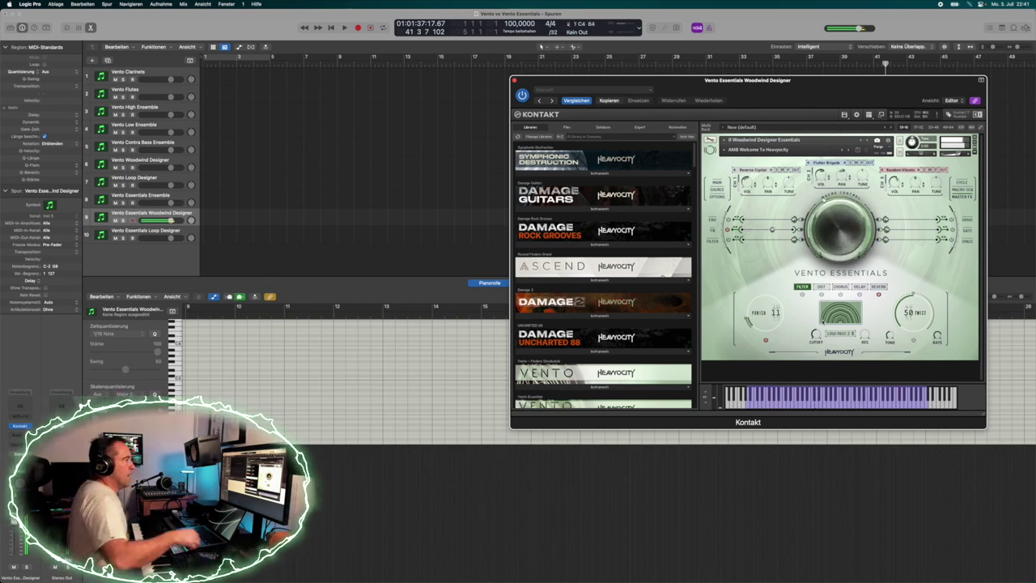
{"action": "left_click", "coordinate": [724, 153]}
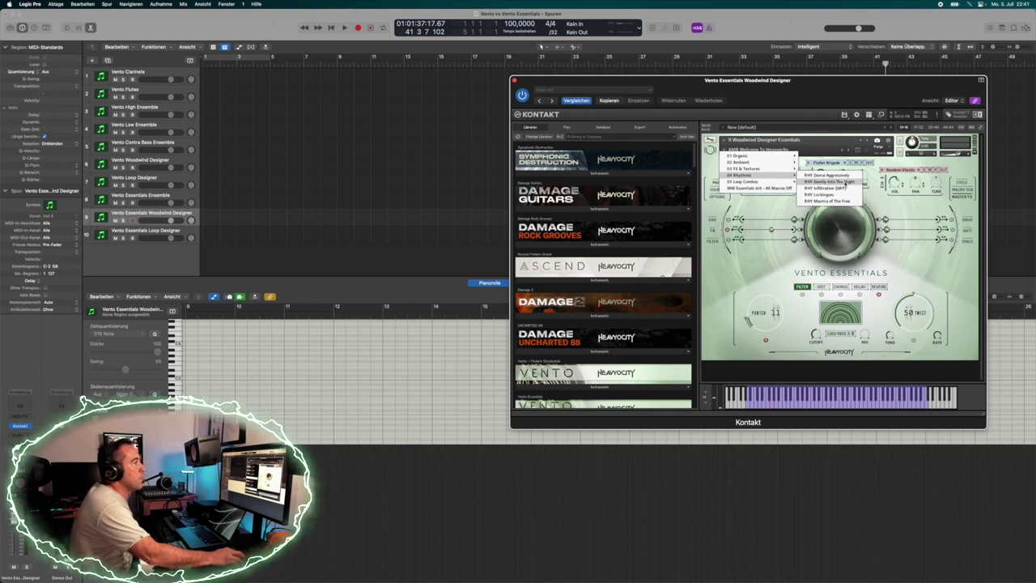
{"action": "left_click", "coordinate": [846, 182]}
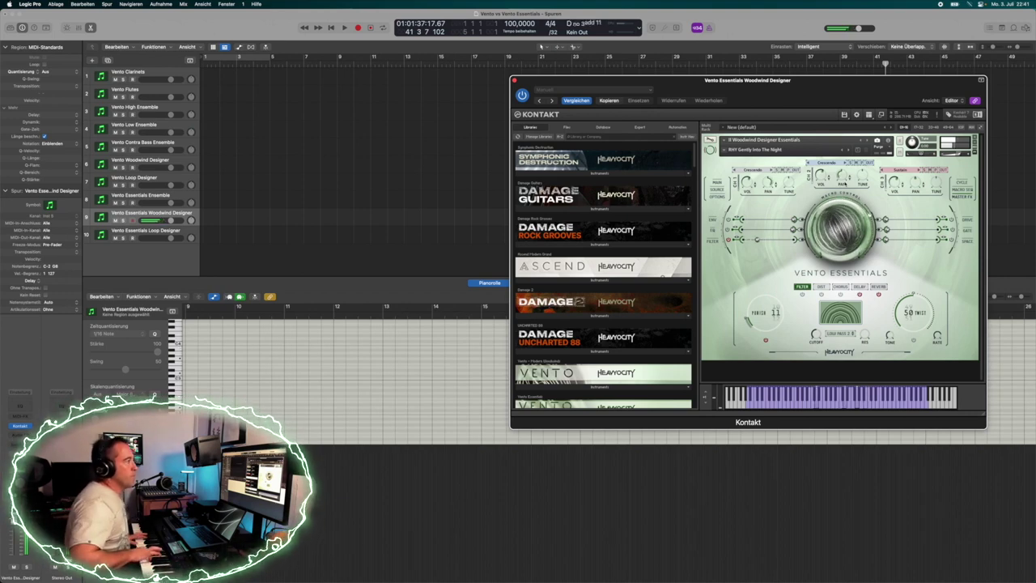
Audition the loop combo snapshot STR WW Essentials AMB Combo 02 and the organic snapshot ORG Familiar Faces
{"action": "left_click", "coordinate": [745, 149]}
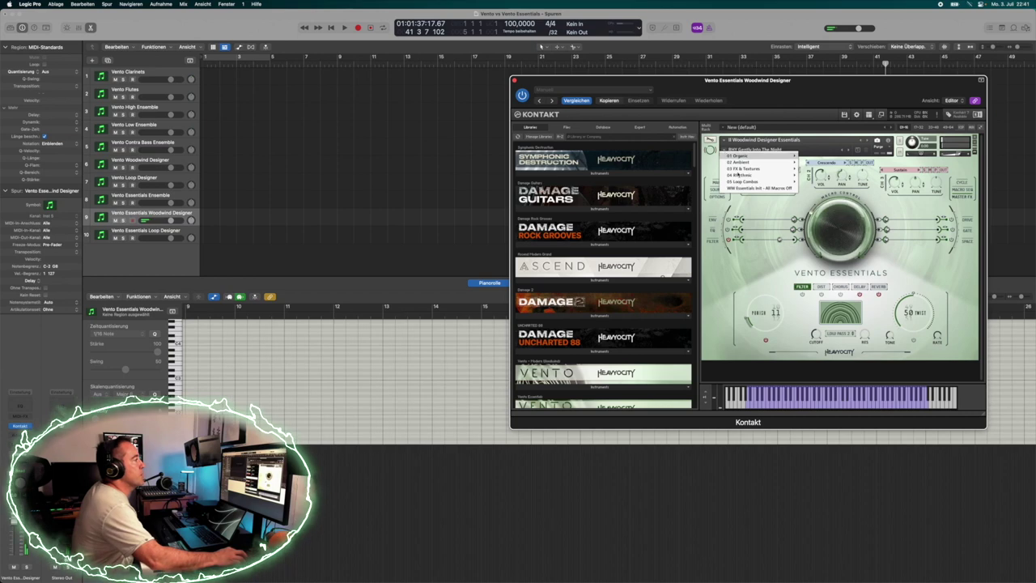
{"action": "mouse_move", "coordinate": [744, 181]}
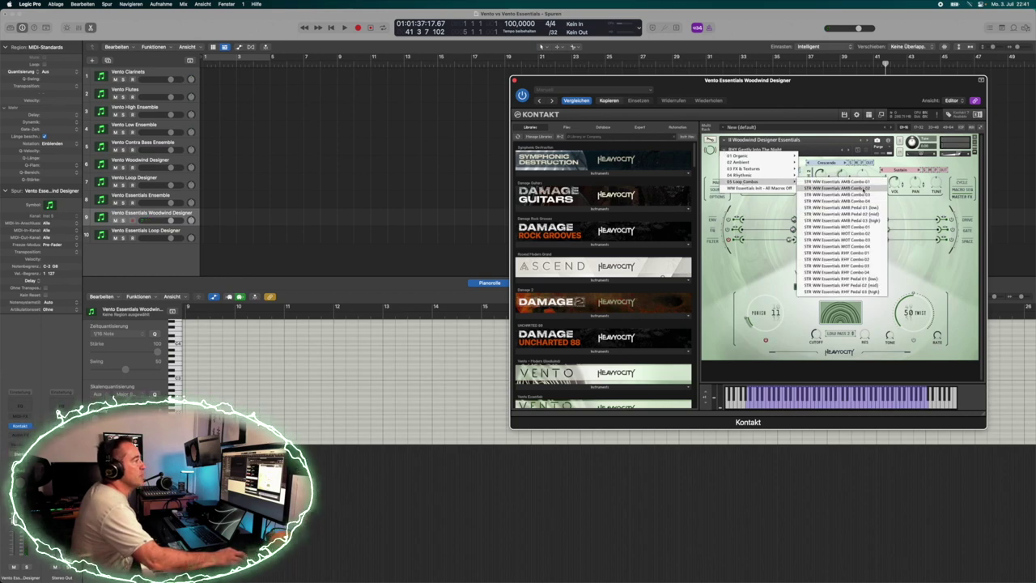
{"action": "left_click", "coordinate": [865, 187]}
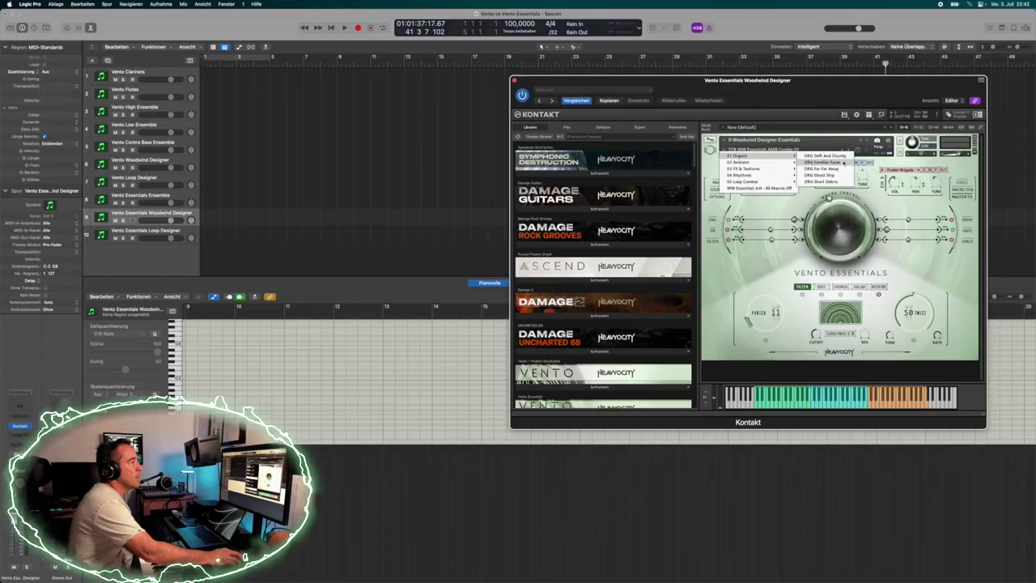
{"action": "left_click", "coordinate": [844, 163]}
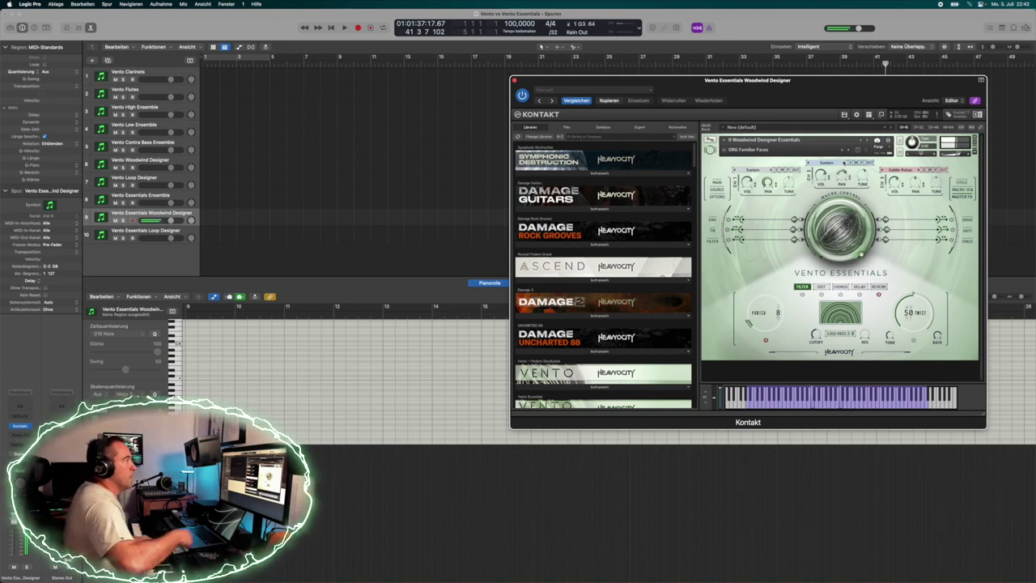
Audition the texture snapshot FX Beware The Infected and the loop combo snapshot STR WW Essentials RHY Combo 01
{"action": "left_click", "coordinate": [723, 151]}
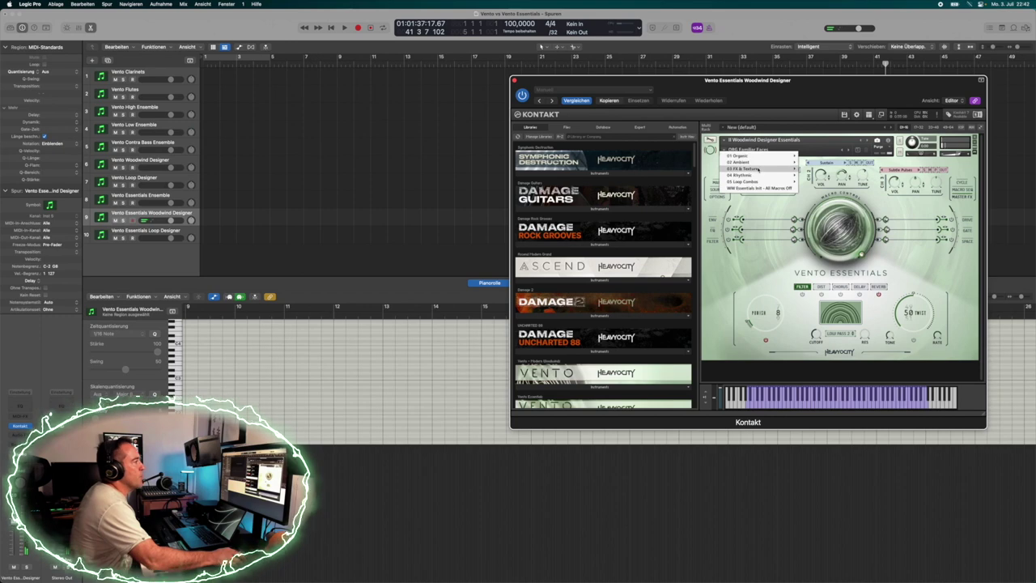
{"action": "mouse_move", "coordinate": [761, 169]}
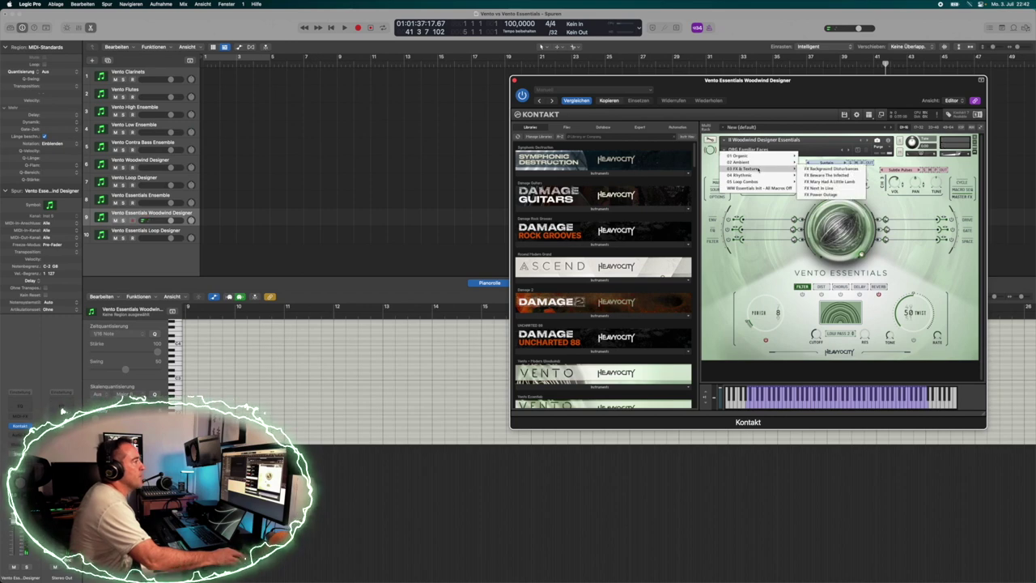
{"action": "left_click", "coordinate": [850, 176]}
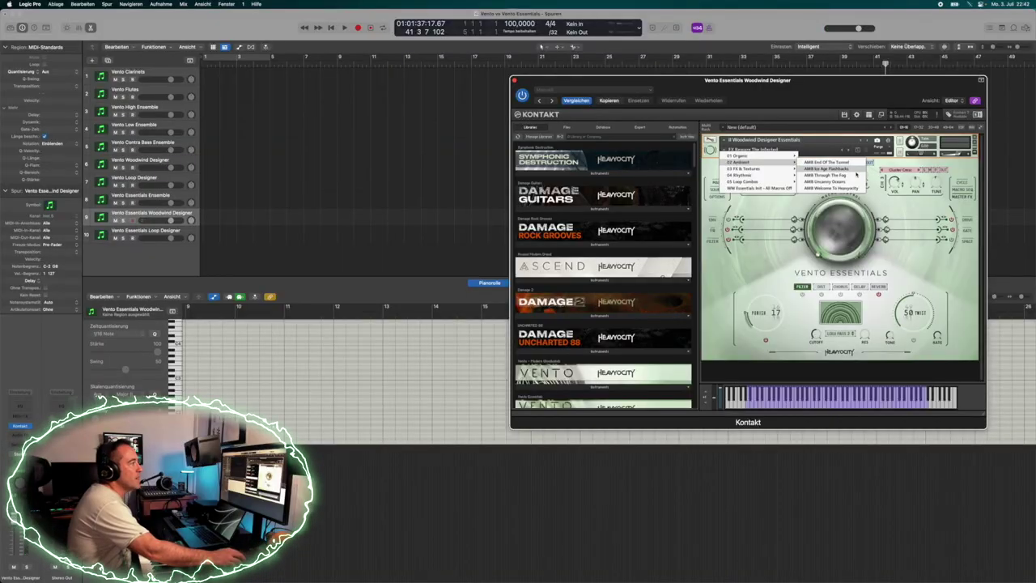
{"action": "mouse_move", "coordinate": [767, 177]}
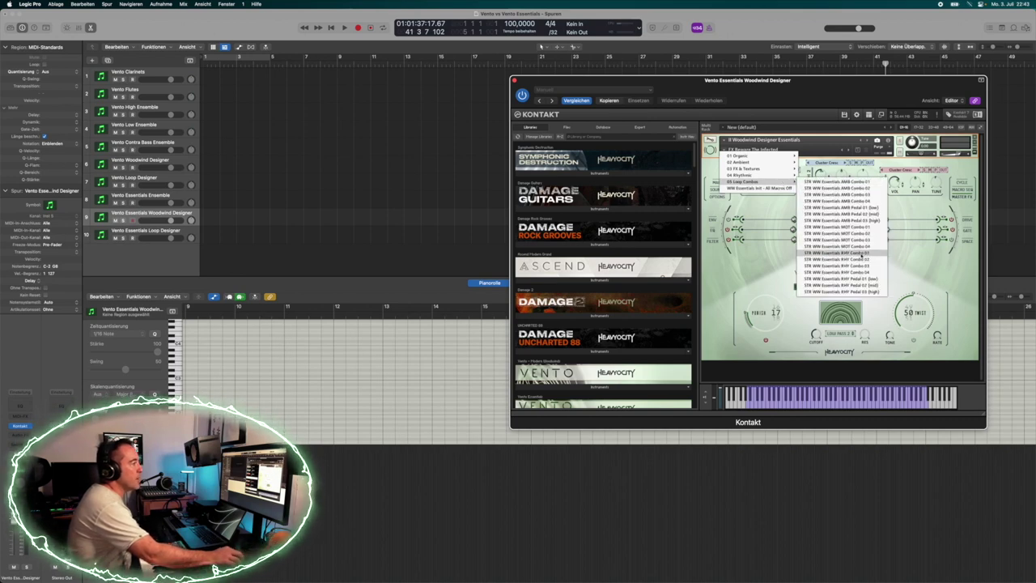
{"action": "left_click", "coordinate": [861, 254]}
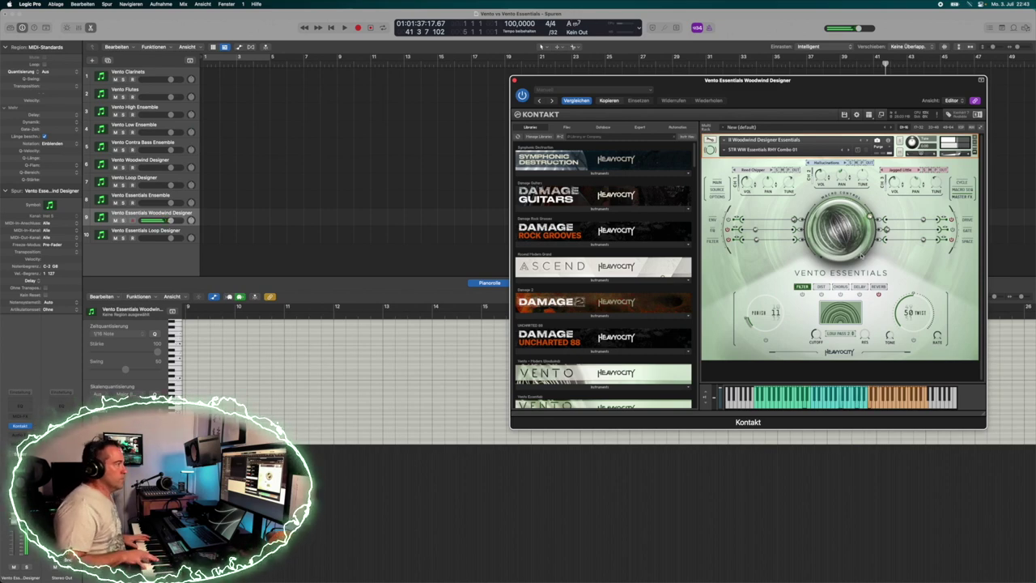
Open the Designer page on the Vento Essentials Loop Designer track and compare it with the Vento Loop Designer's Bank 1 loop categories
{"action": "left_click", "coordinate": [141, 233]}
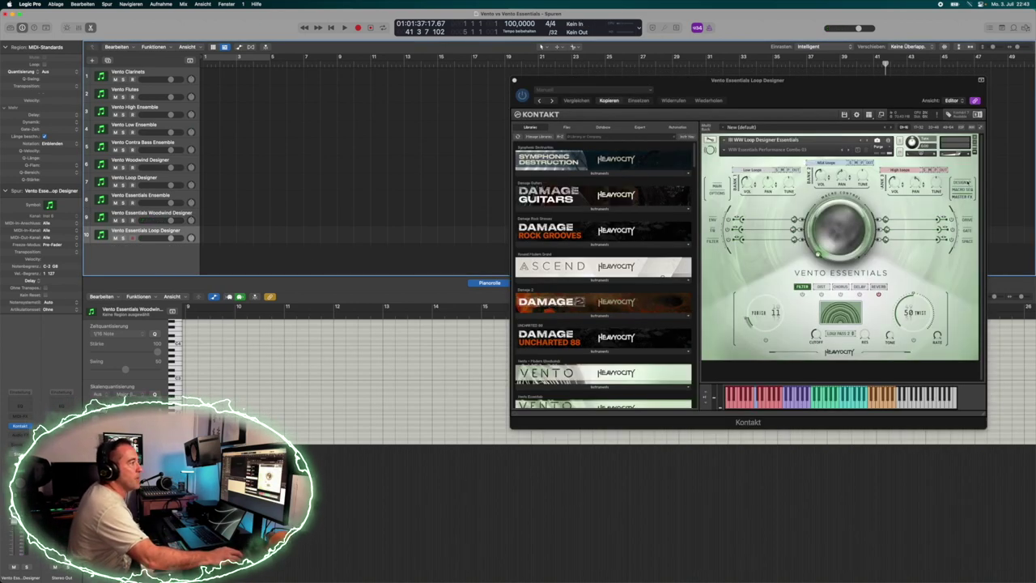
{"action": "left_click", "coordinate": [963, 183]}
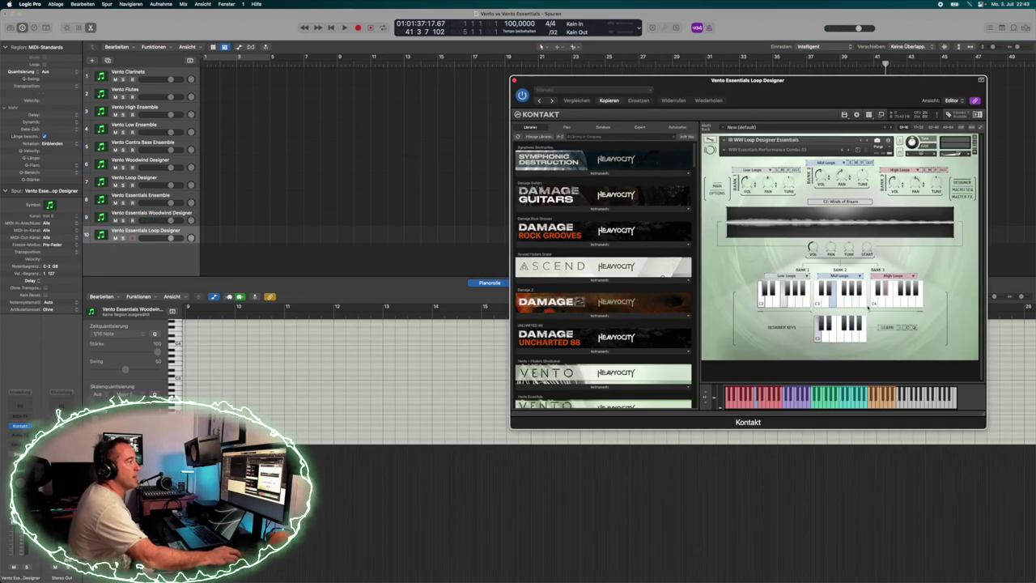
{"action": "left_click", "coordinate": [146, 179]}
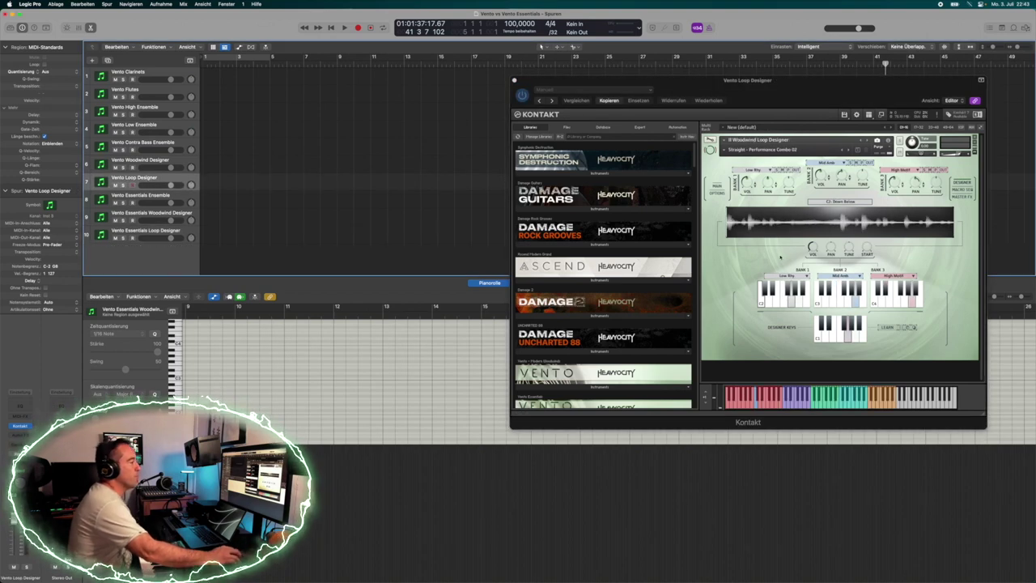
{"action": "left_click", "coordinate": [787, 276]}
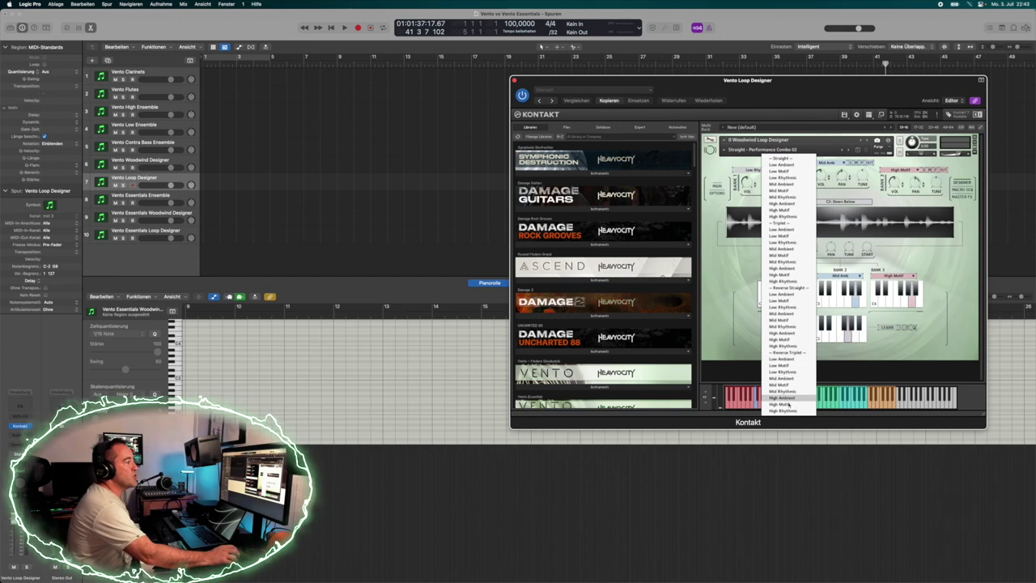
{"action": "left_click", "coordinate": [727, 272]}
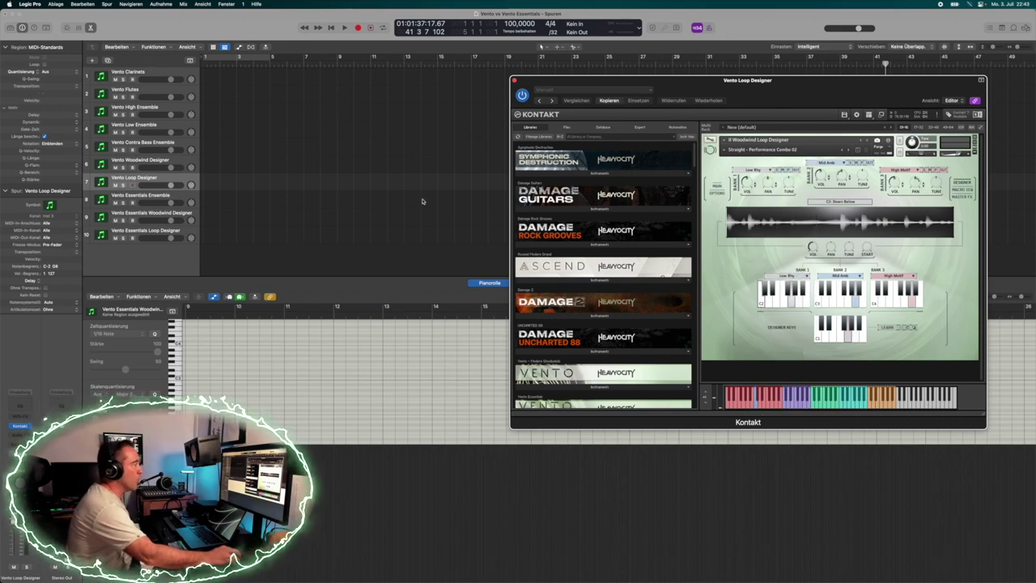
Return to the Vento Essentials Loop Designer track and load the snapshot WW Essentials Performance Combo 04
{"action": "left_click", "coordinate": [151, 231]}
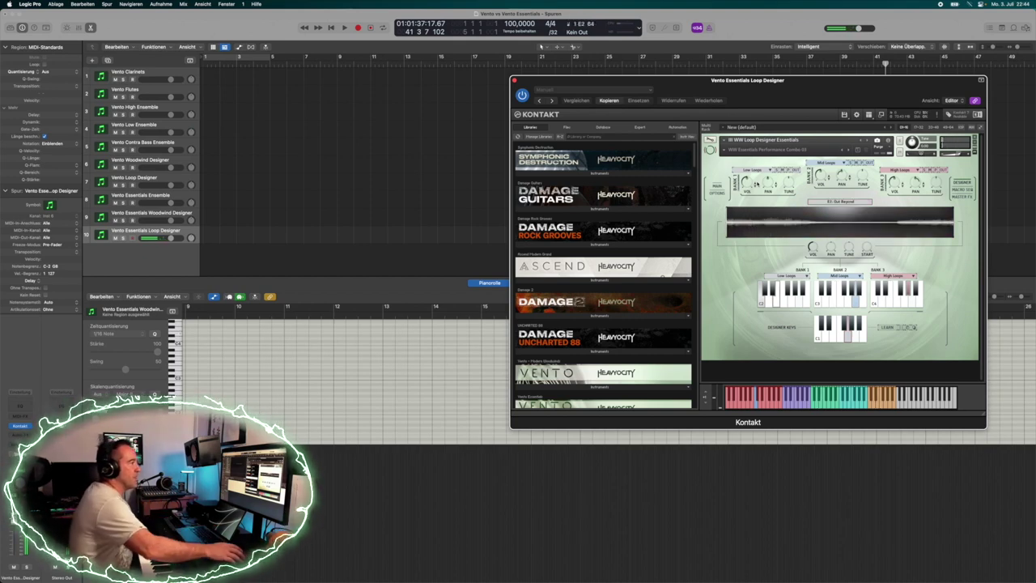
{"action": "left_click", "coordinate": [726, 150]}
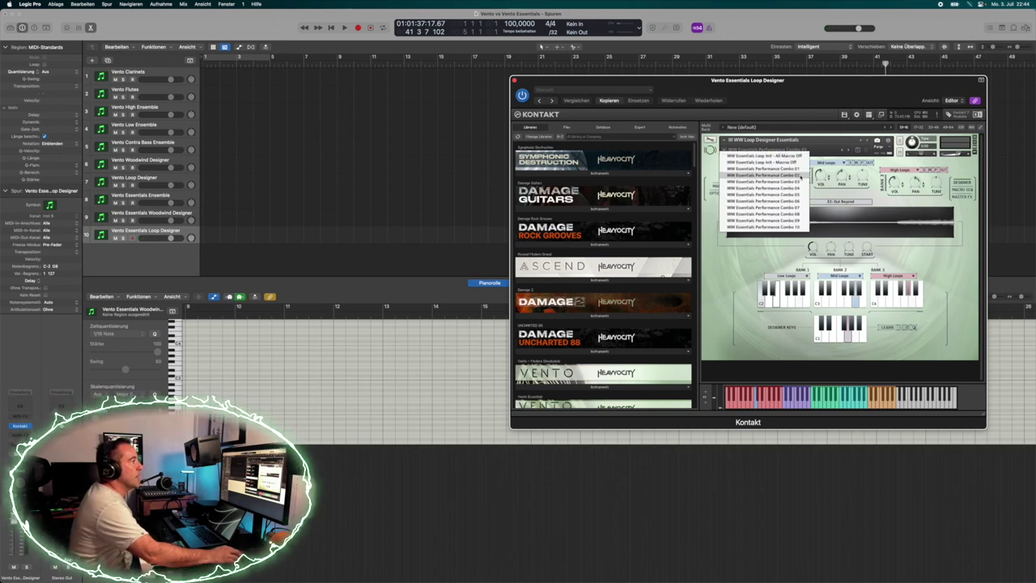
{"action": "left_click", "coordinate": [796, 189]}
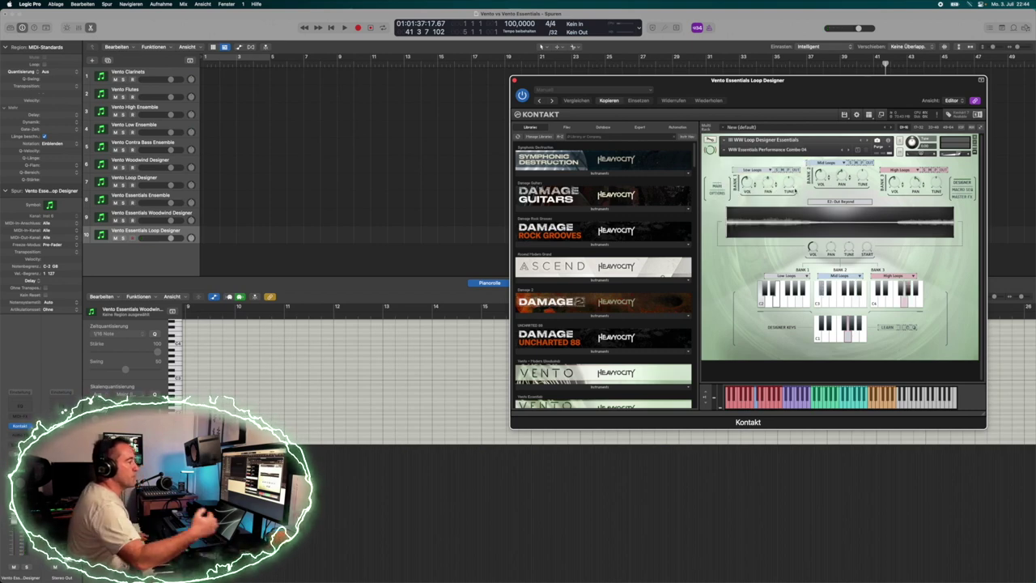